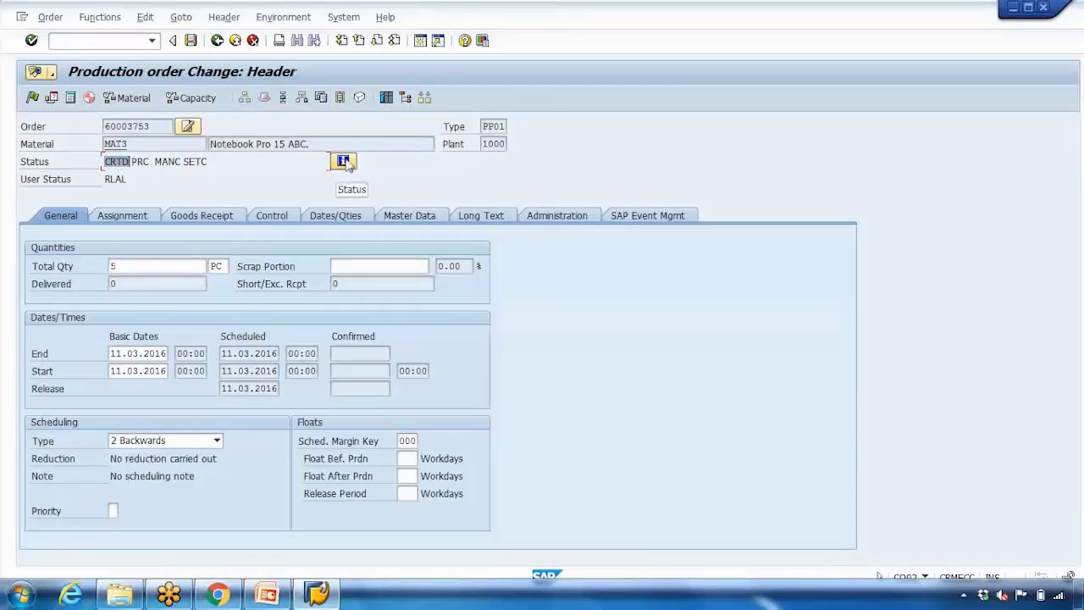
Check the order's Created status, then release production order 60003753 so it shows REL
click(343, 162)
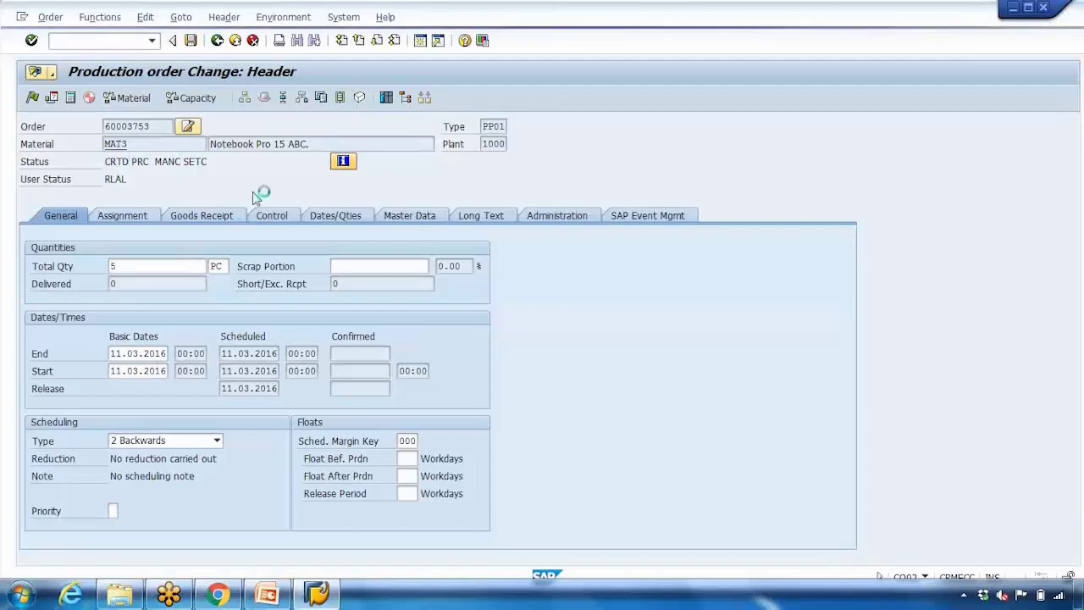
drag(72, 247, 114, 249)
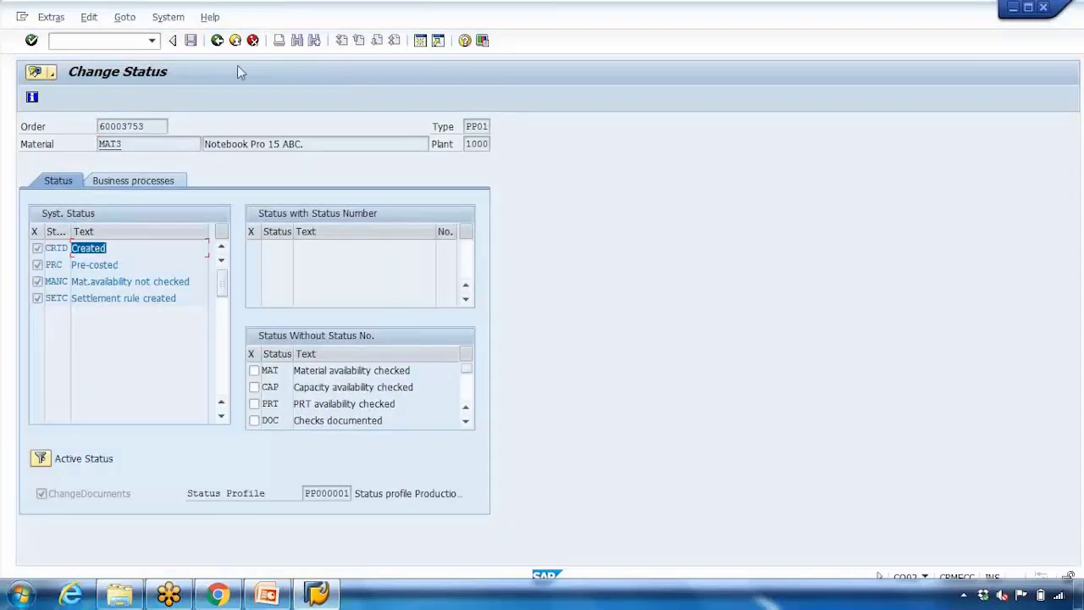
click(217, 41)
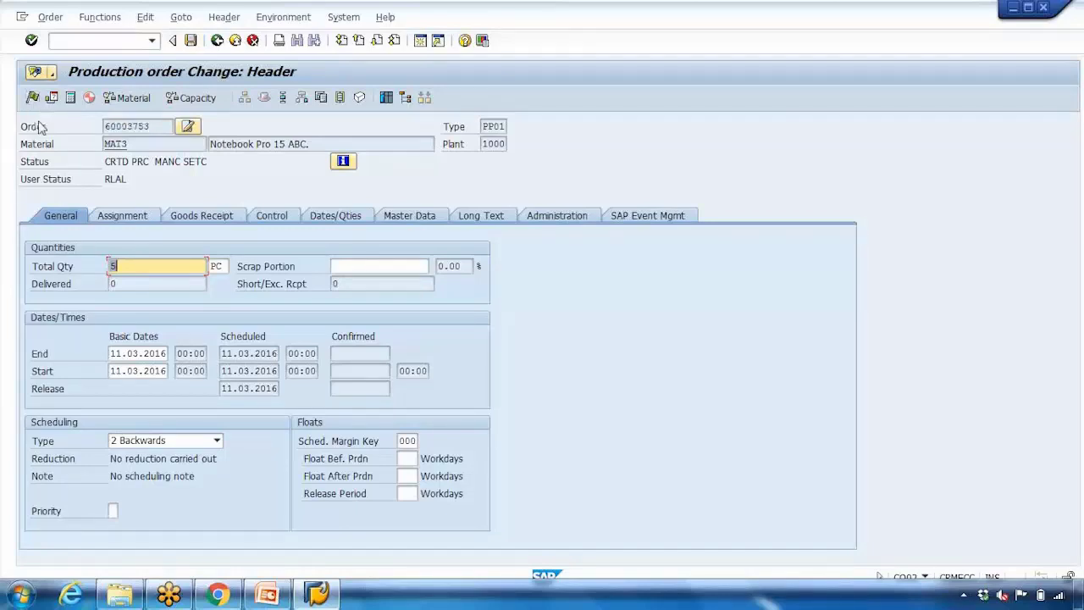
key(Return)
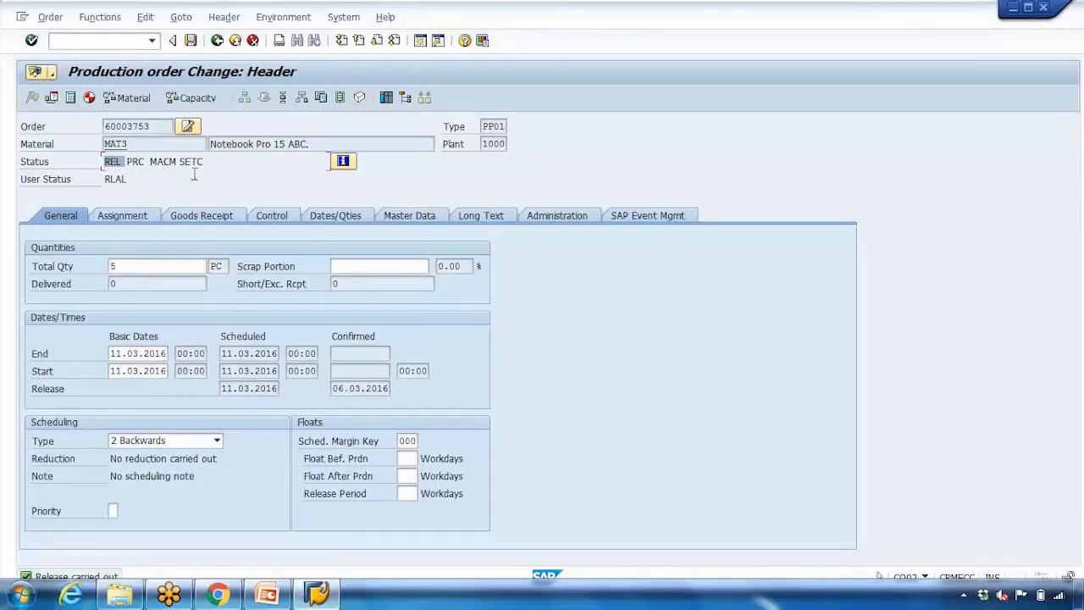
click(267, 593)
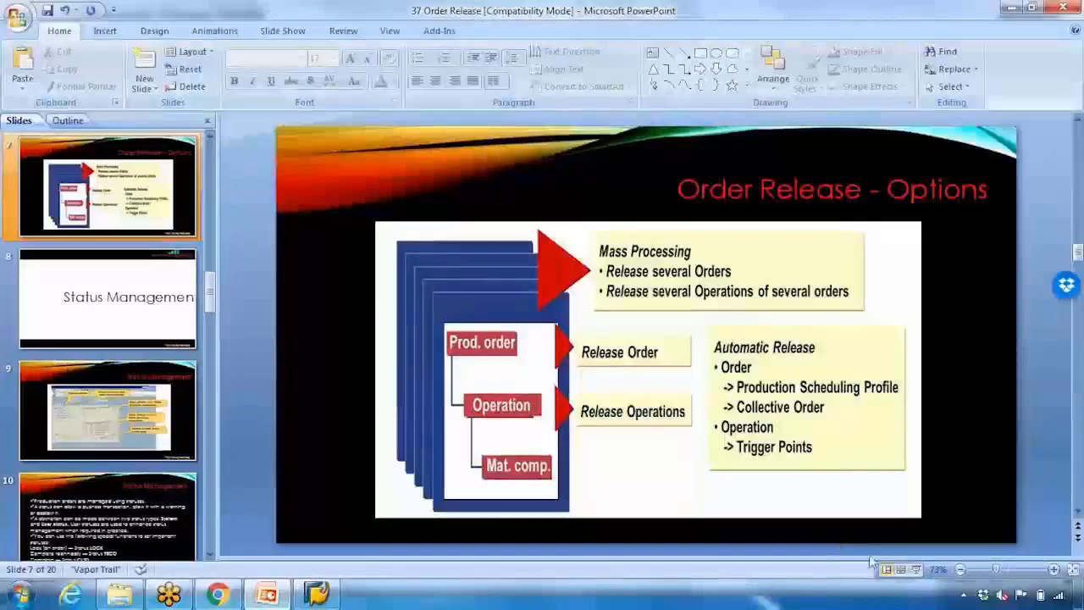
Present the Order Release - Options slide, circle Release Operations in ink, then discard the ink
key(shift+F5)
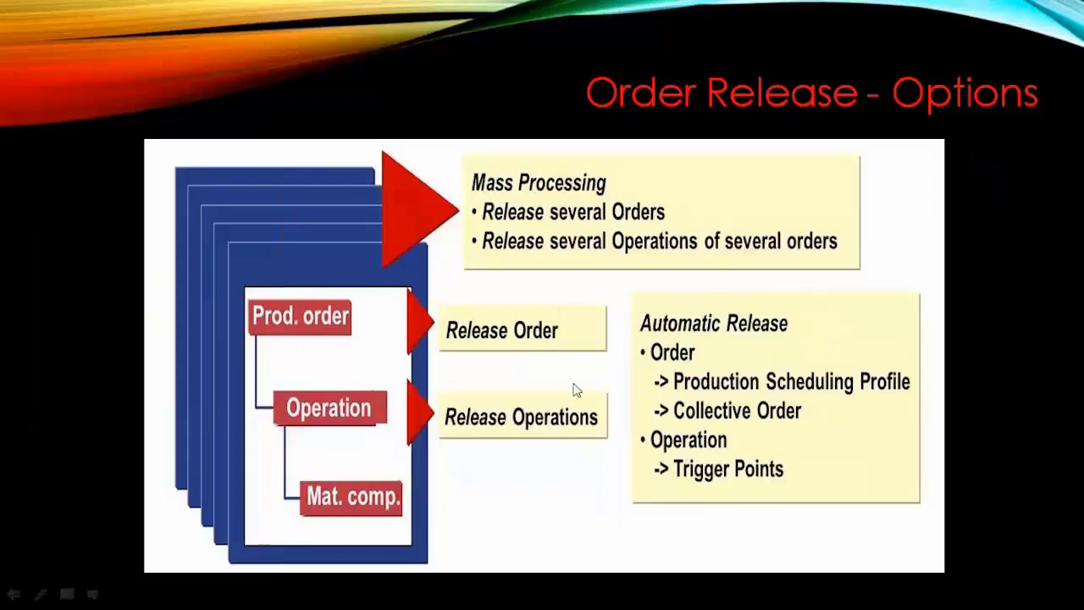
mouse_move(496, 402)
mouse_down()
mouse_move(566, 456)
mouse_move(473, 392)
mouse_up()
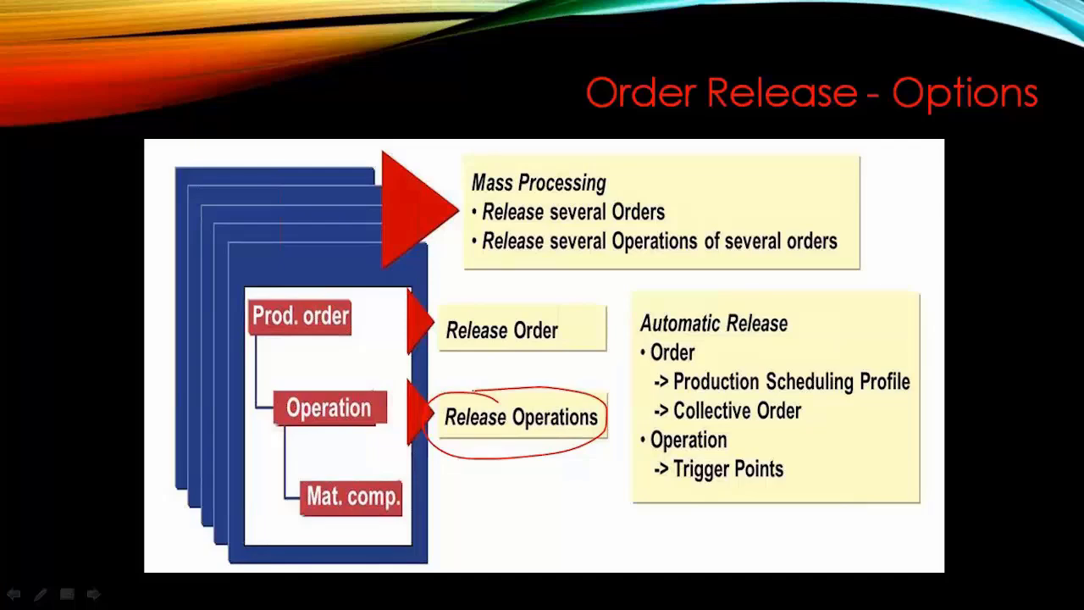
key(Escape)
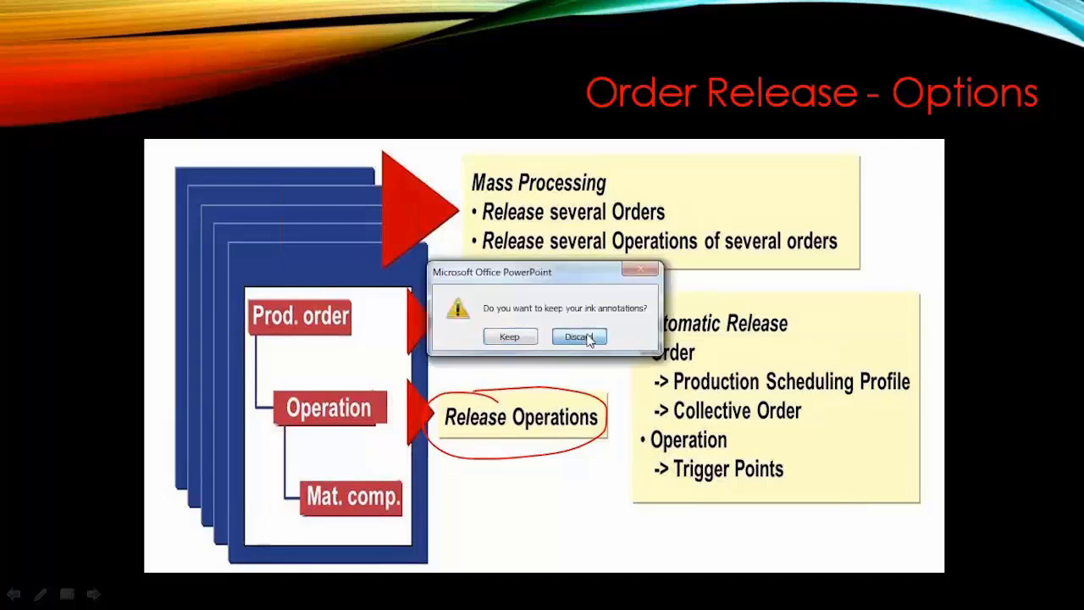
click(581, 337)
click(302, 600)
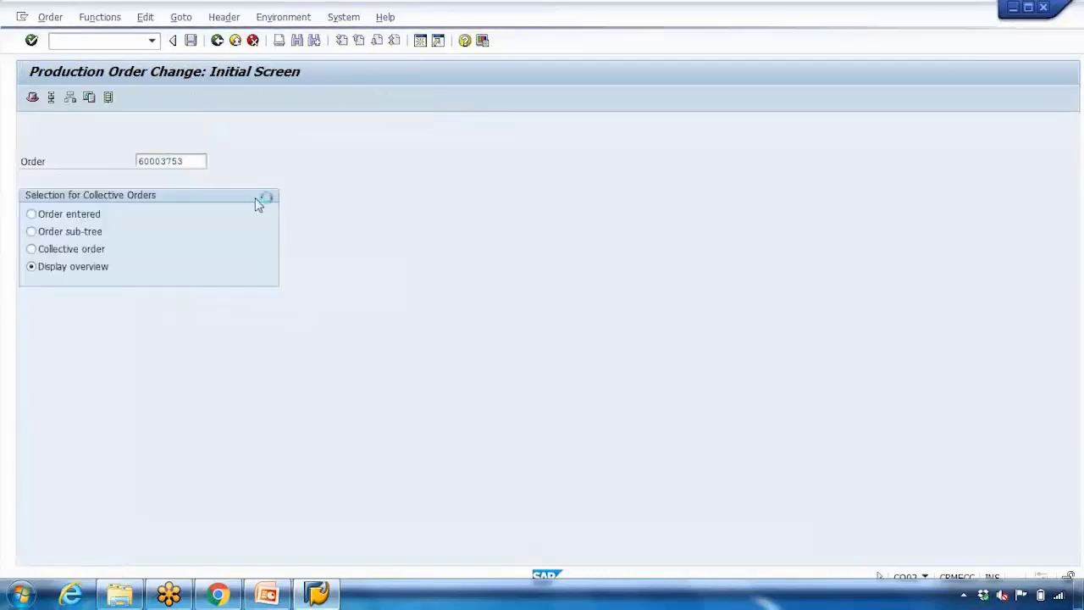
Load order 60003753 and confirm the order and operations 0010 and 0020 are CRTD
key(Return)
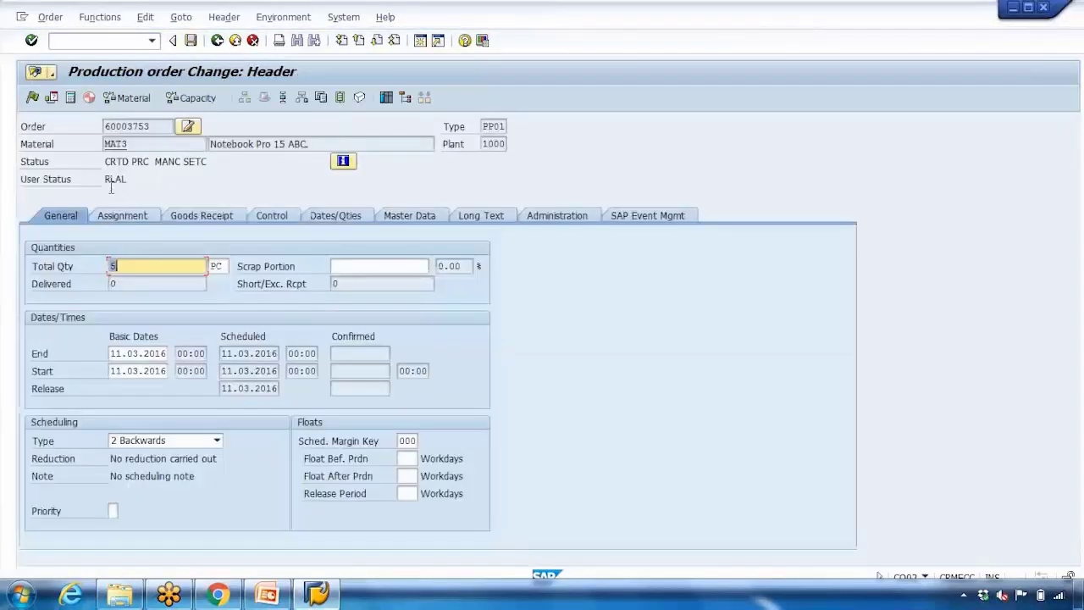
drag(105, 161, 127, 163)
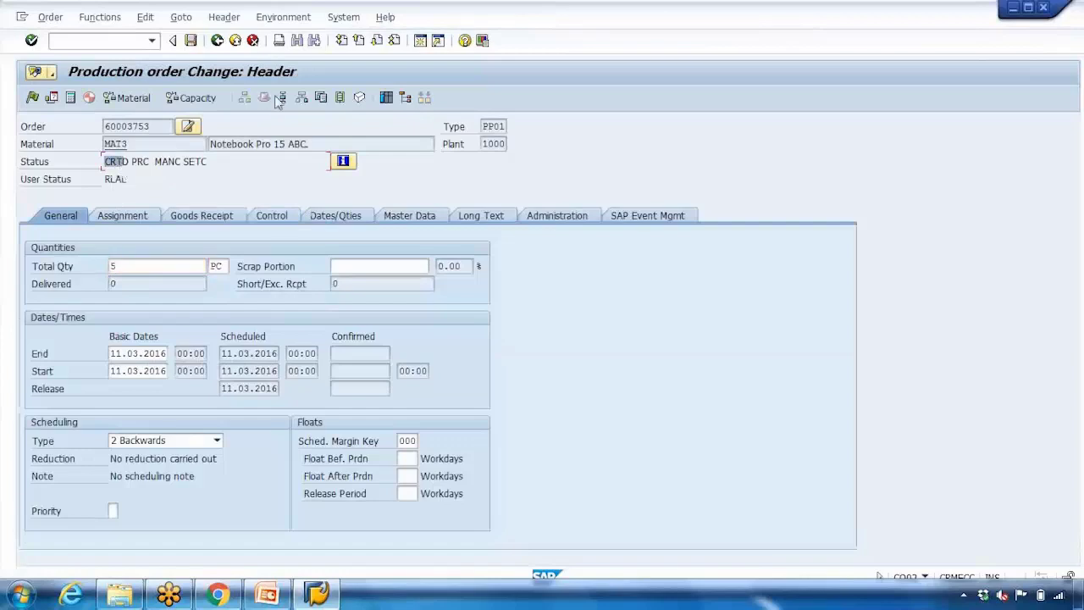
click(284, 98)
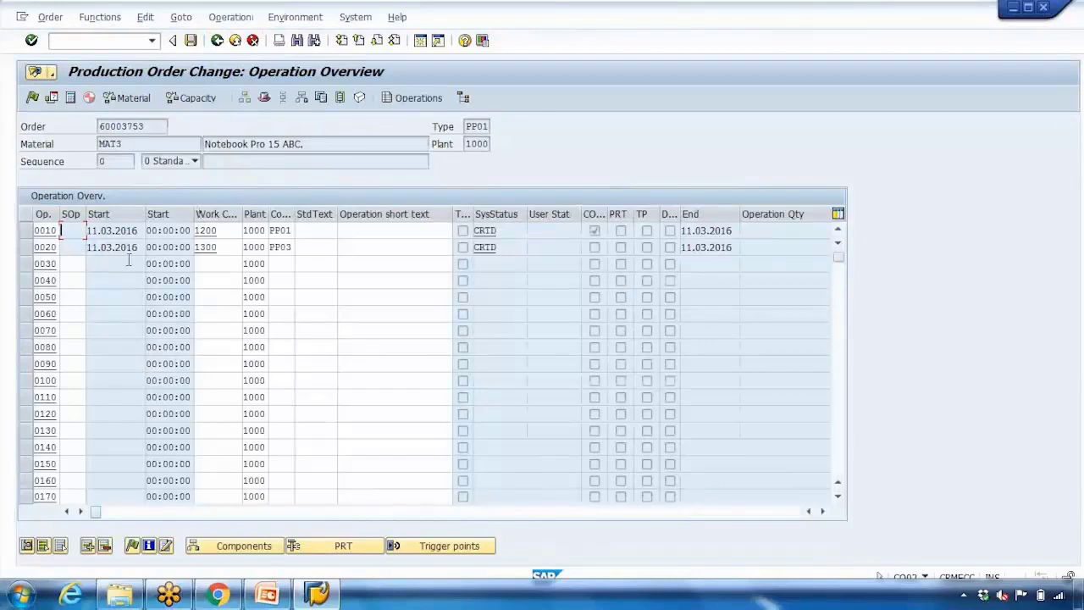
click(495, 231)
click(501, 247)
Trial-release the whole order, see both operations turn REL, and exit without saving
click(218, 41)
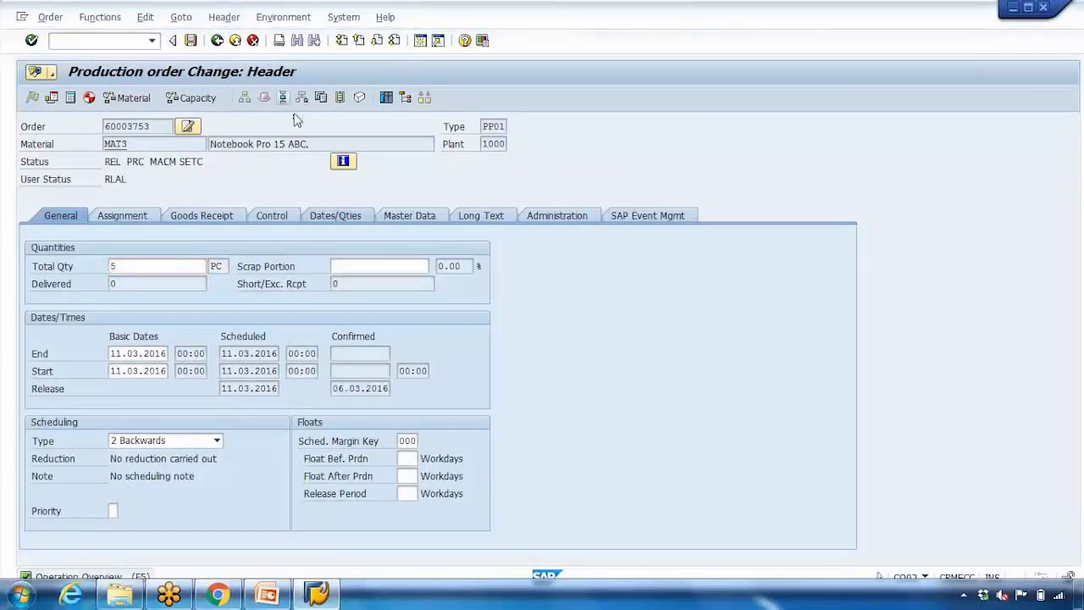
click(483, 248)
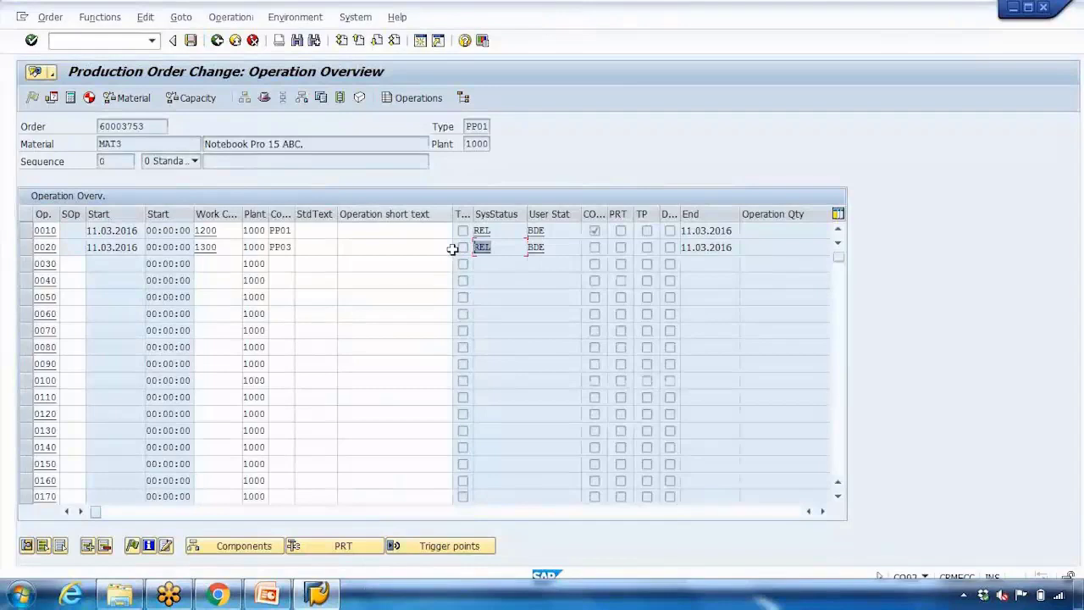
click(217, 39)
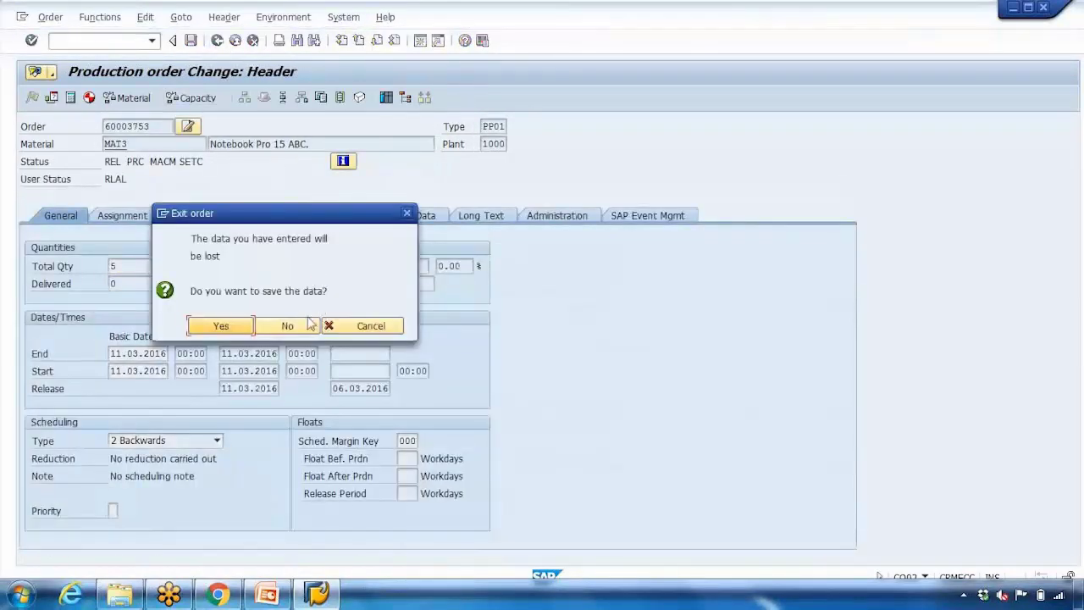
click(287, 325)
Reopen unreleased order 60003753 and display its Operation Overview
key(Return)
drag(104, 161, 128, 158)
click(282, 98)
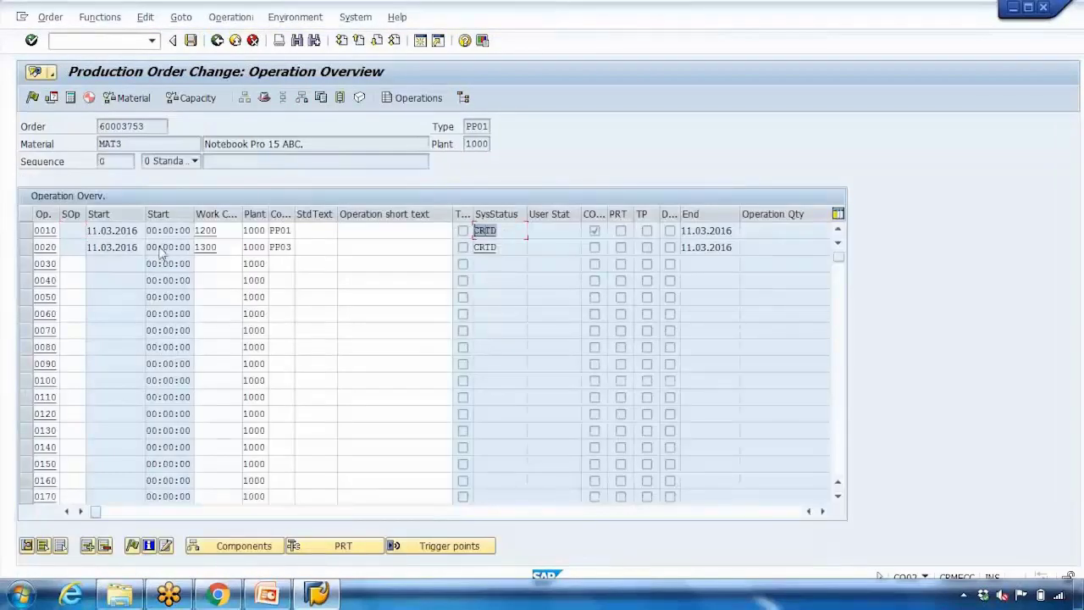
Release only operation 0010 via Operation > Release, leaving operation 0020 at CRTD
click(25, 230)
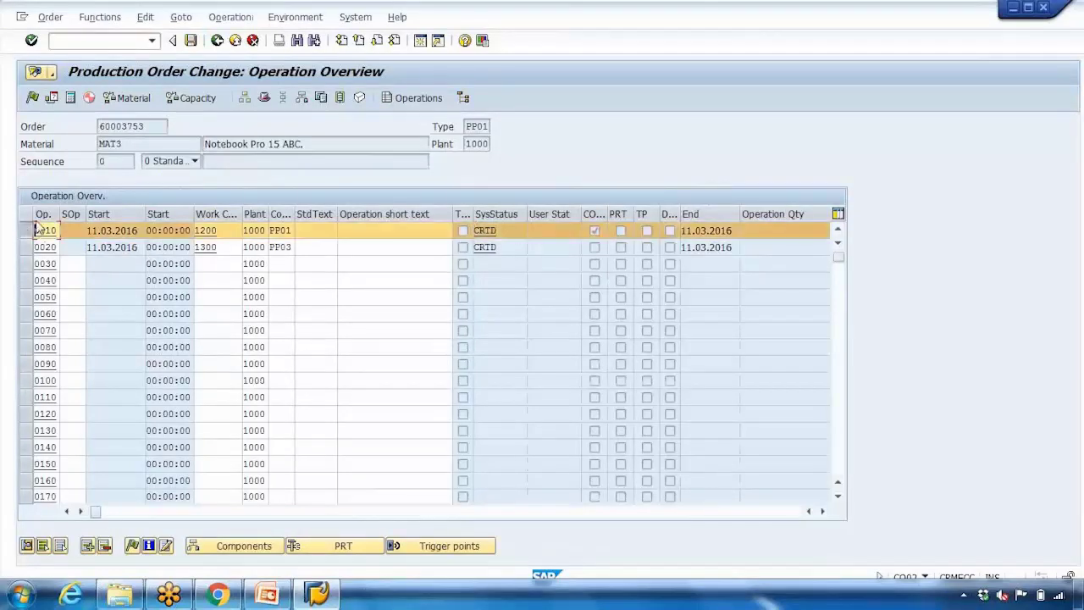
click(267, 19)
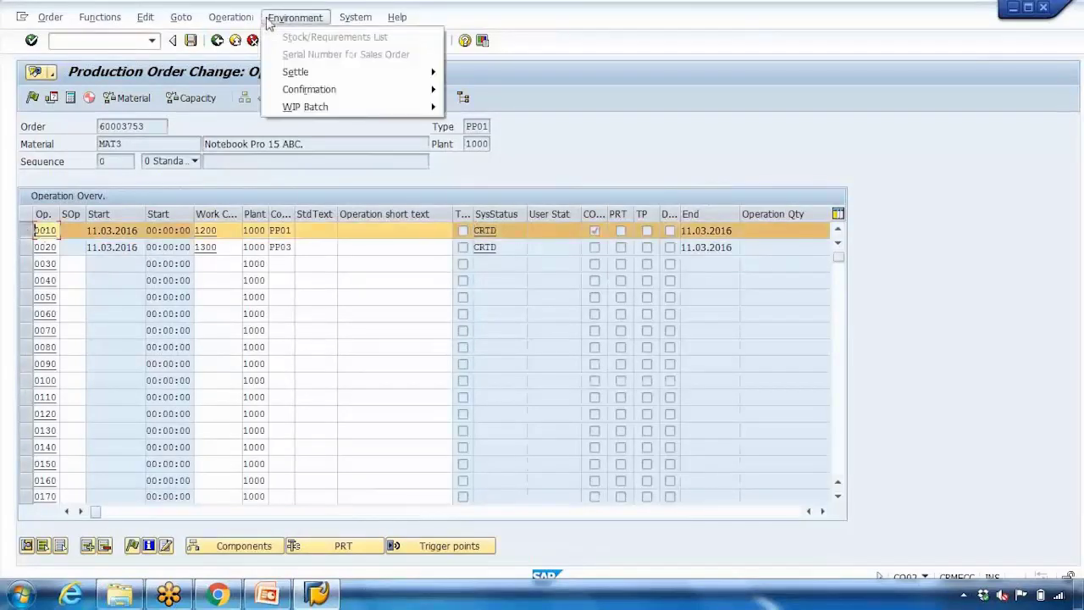
mouse_move(244, 18)
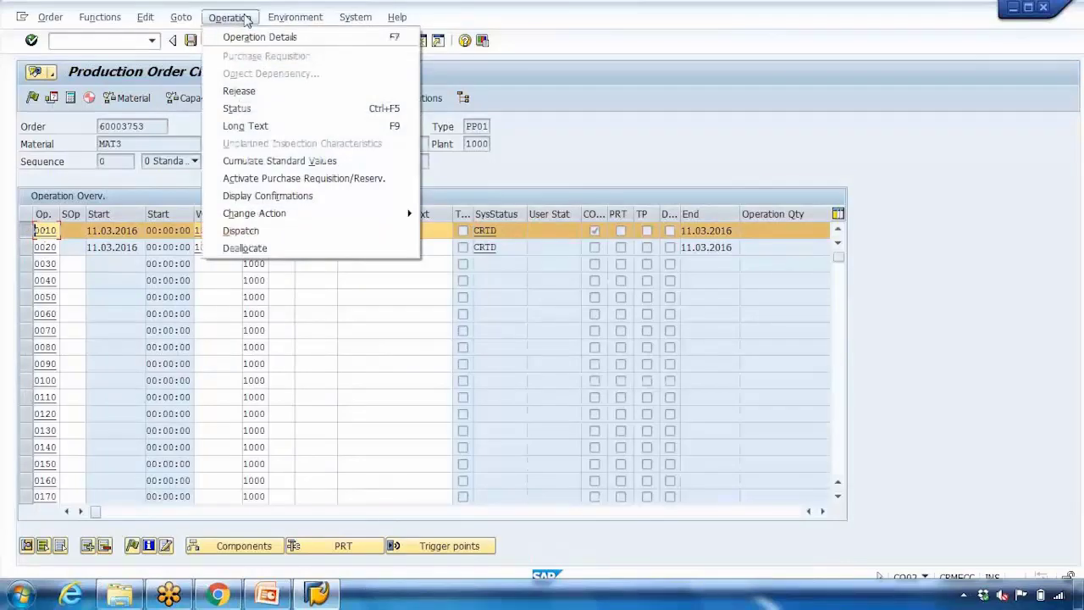
click(232, 92)
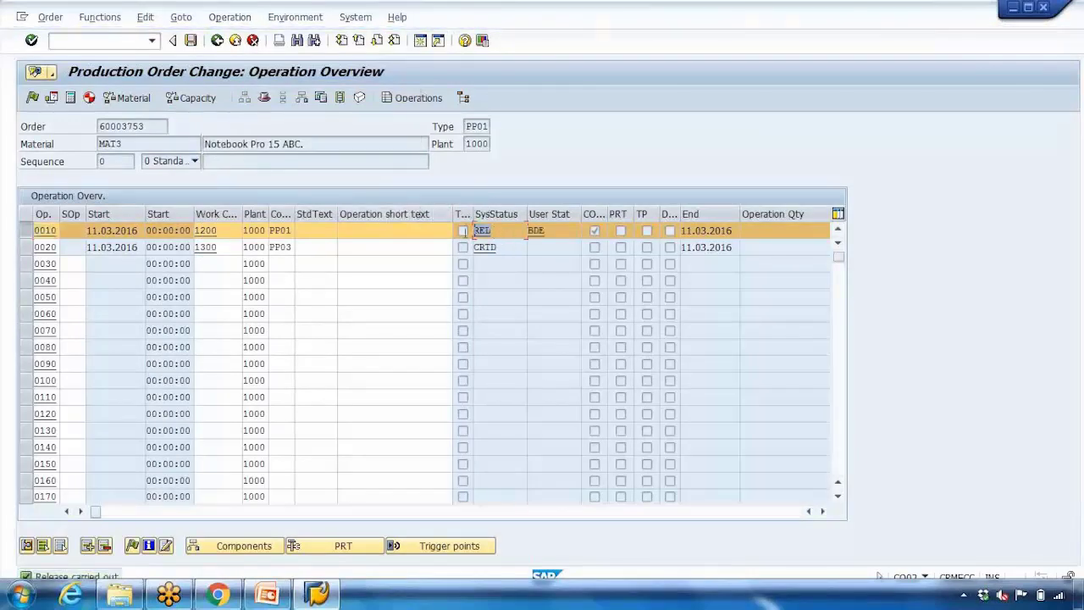
click(499, 247)
key(Up)
click(267, 593)
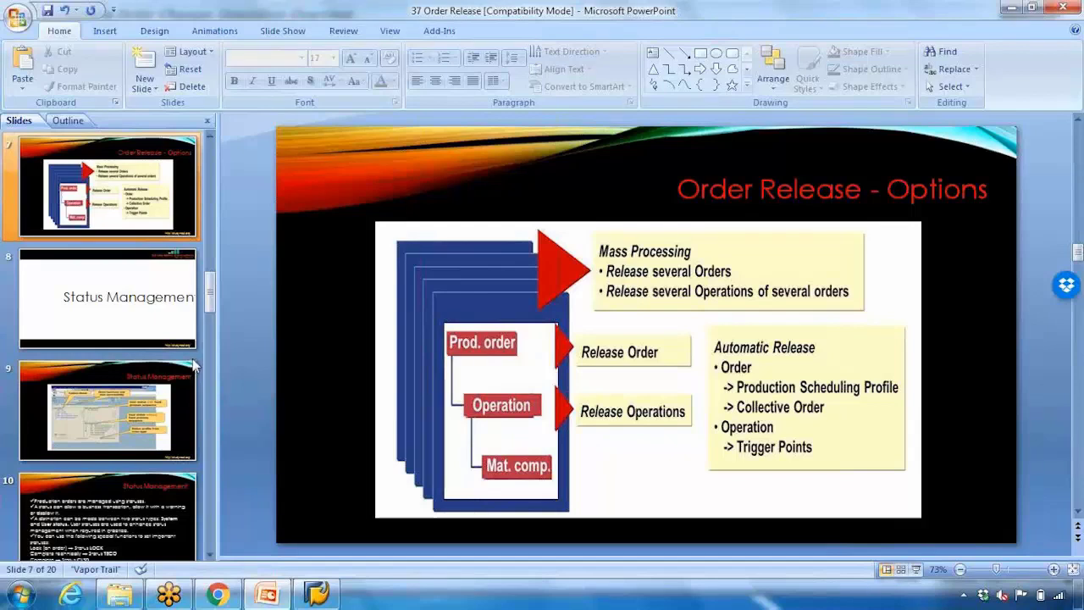
Present the Status Management slide and the one after it, then return to SAP
click(172, 325)
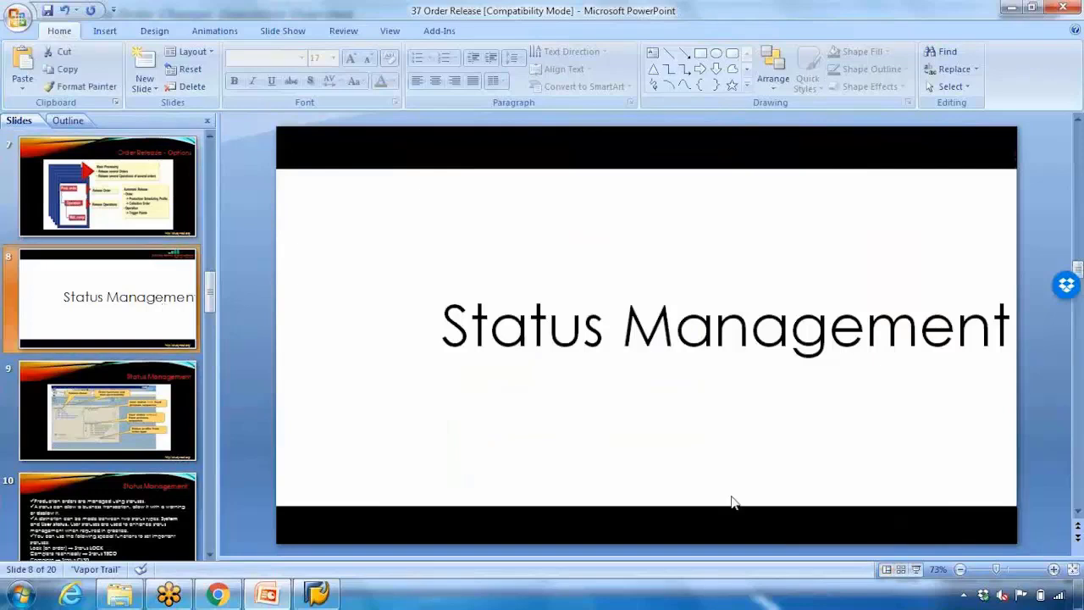
click(915, 571)
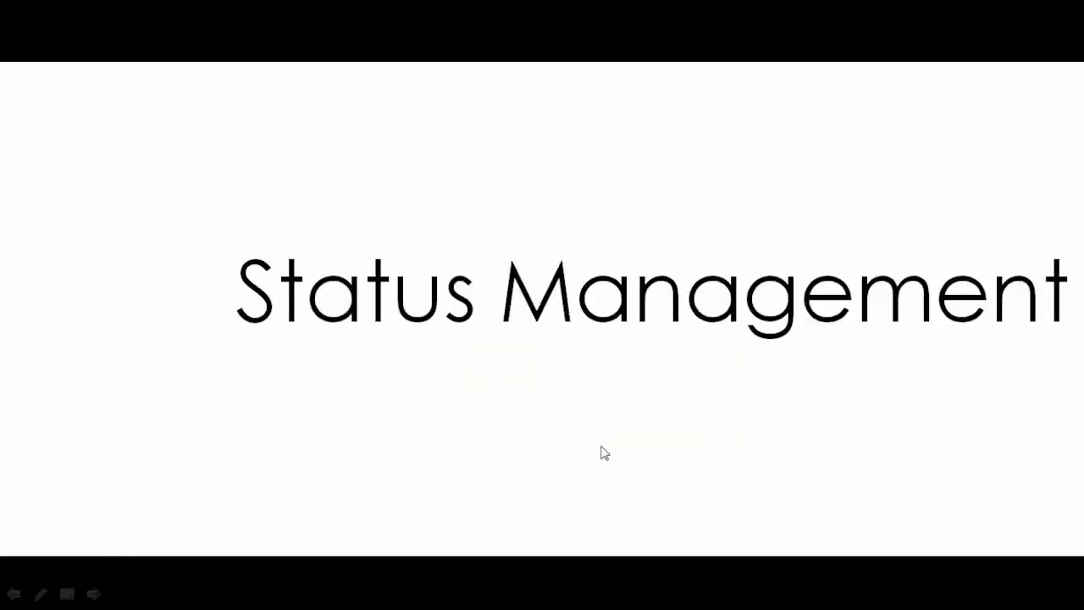
click(604, 453)
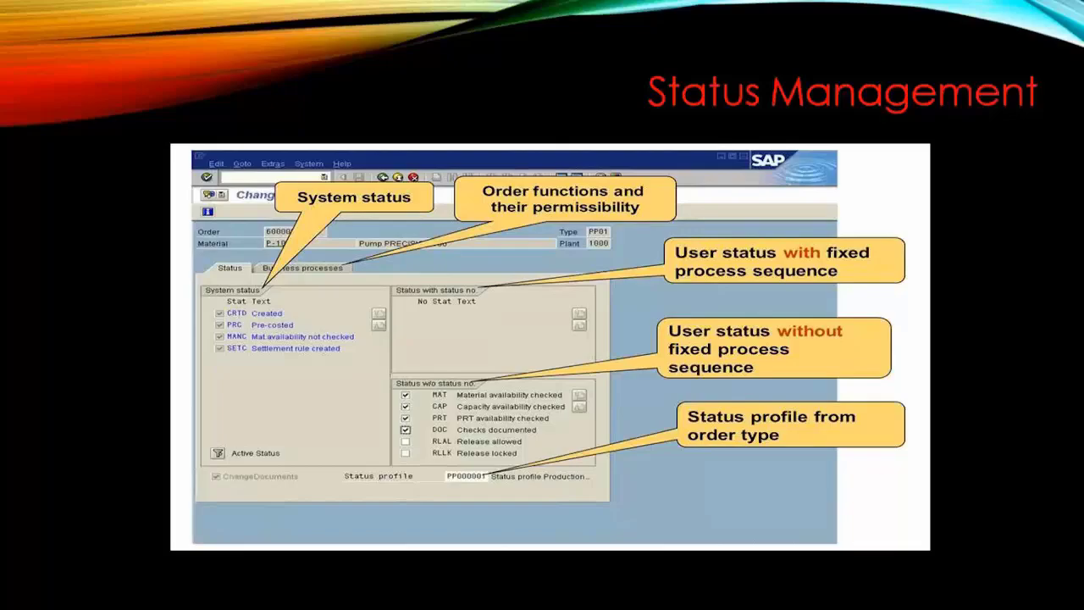
key(Escape)
click(318, 593)
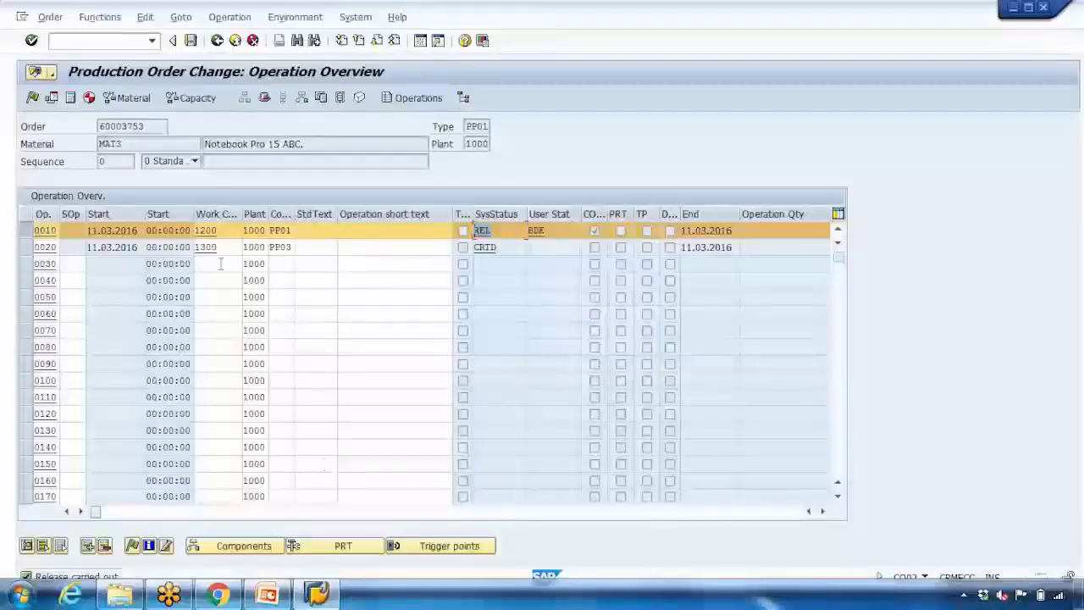
Exit order 60003753 without saving and open production order 60003748 from the order history
click(217, 40)
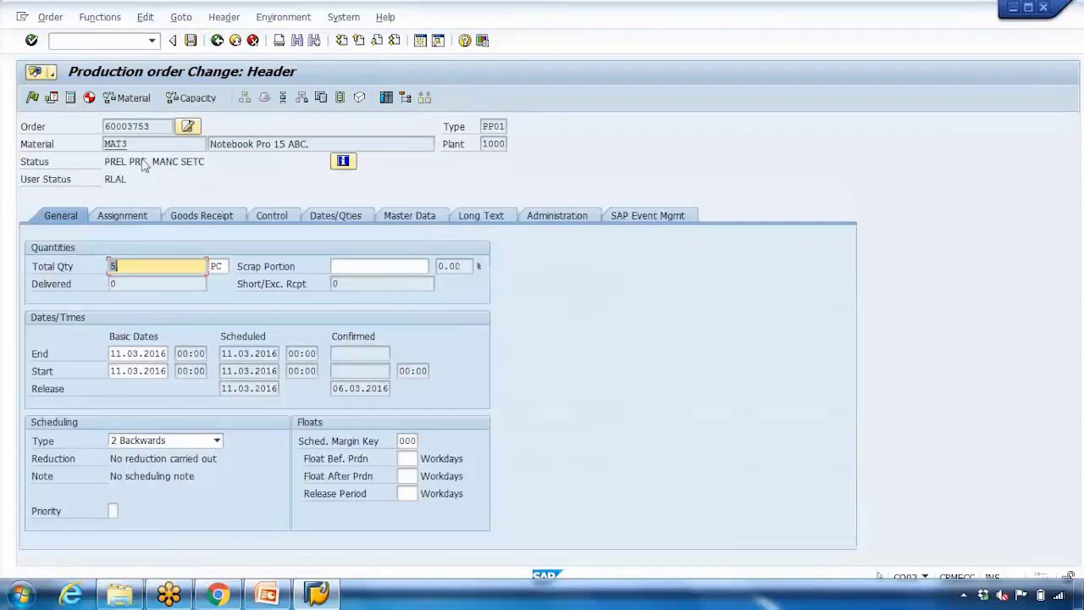
click(288, 216)
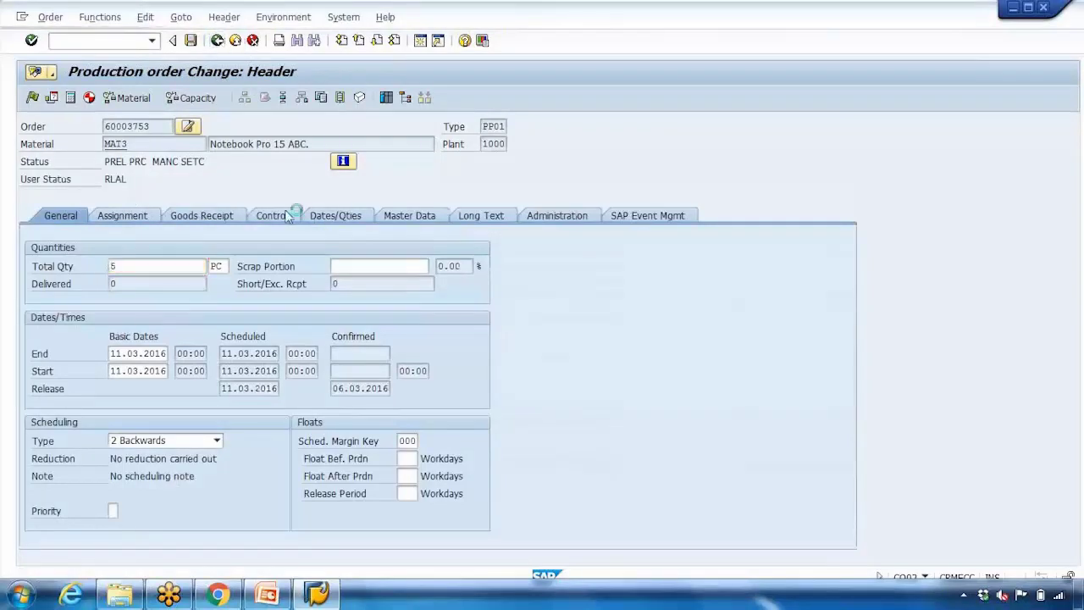
key(F3)
click(280, 323)
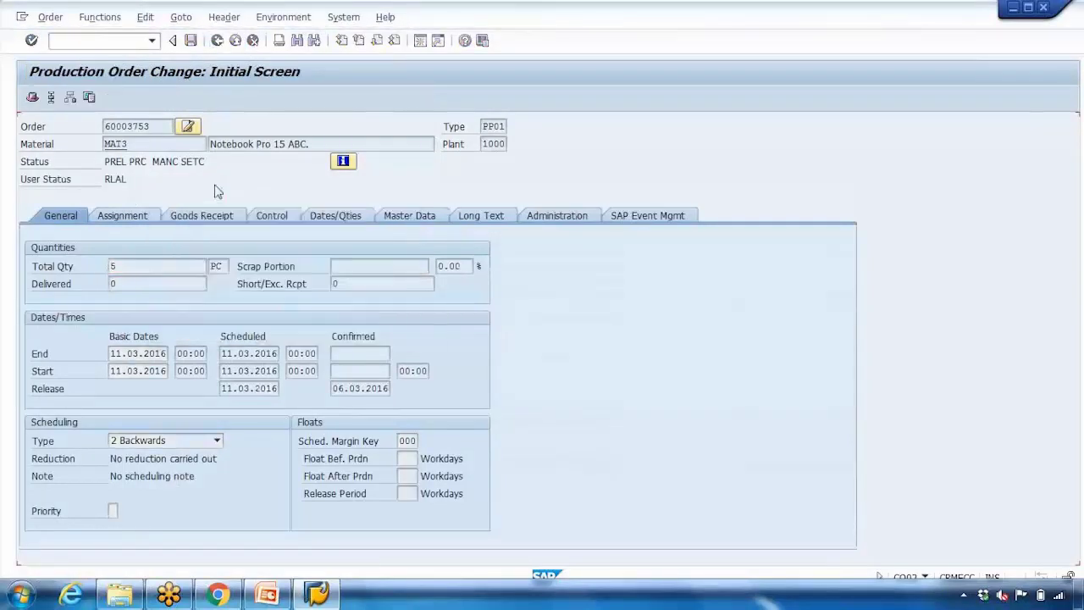
key(BackSpace)
click(200, 201)
key(Return)
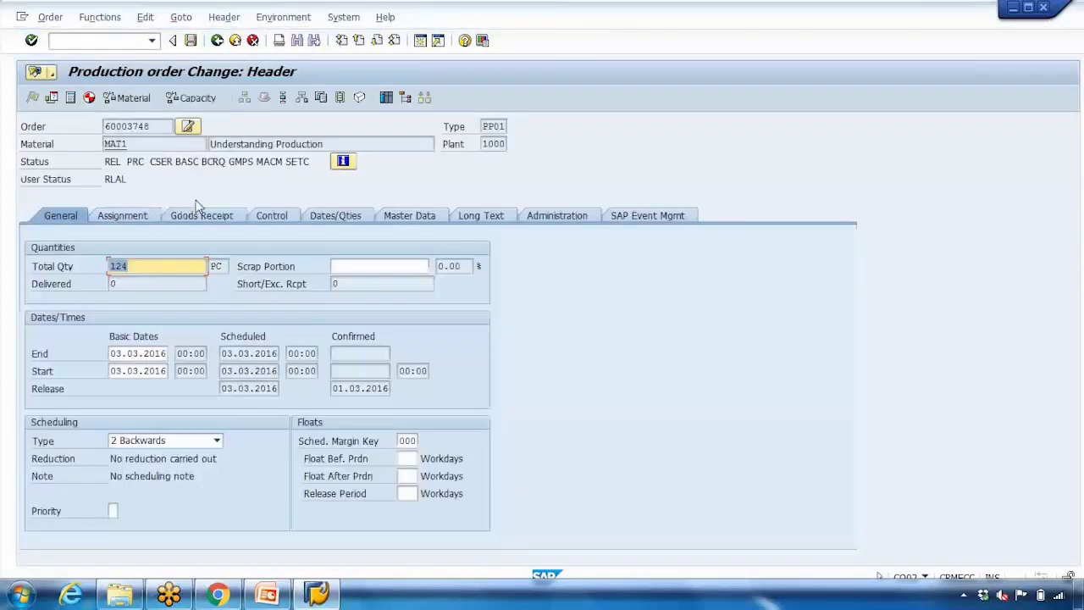
Open order 60003748's status details and review the Released, Pre-costed, batch and Material committed statuses
click(343, 164)
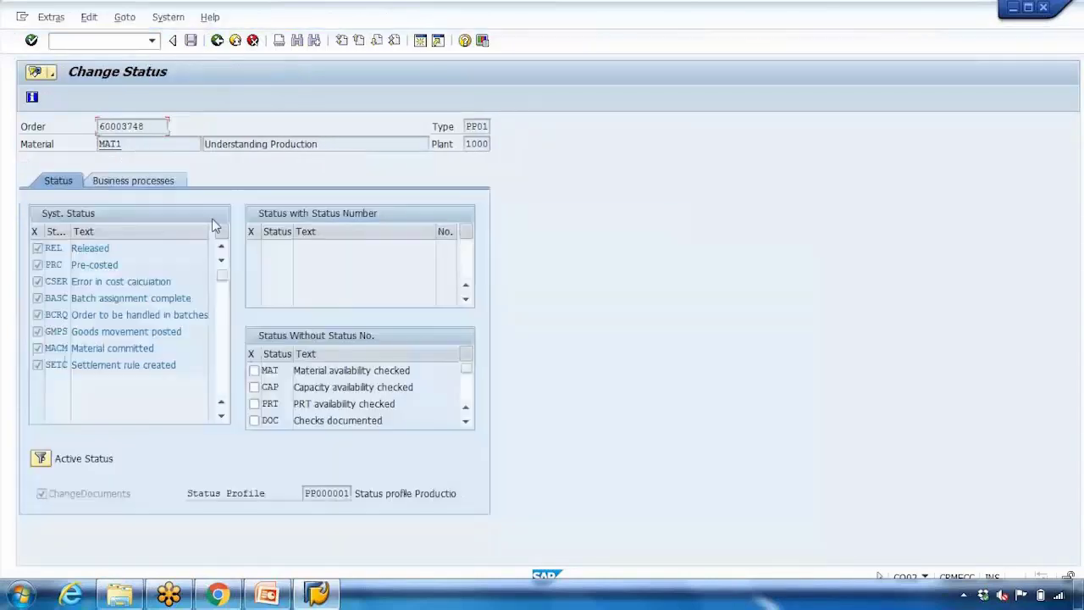
double_click(89, 248)
double_click(92, 264)
drag(83, 282, 122, 314)
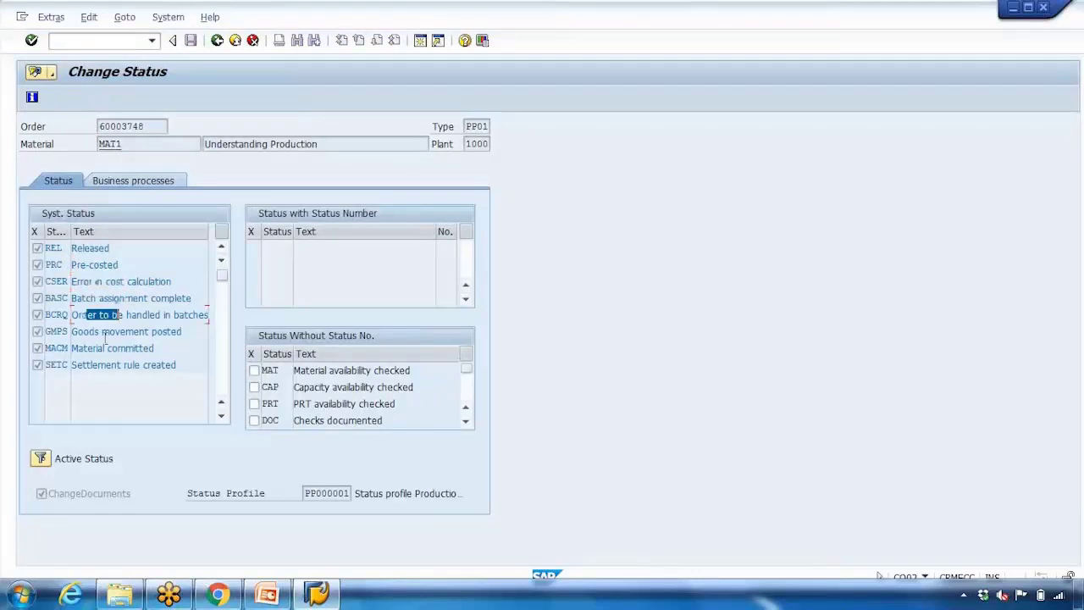
drag(85, 348, 126, 348)
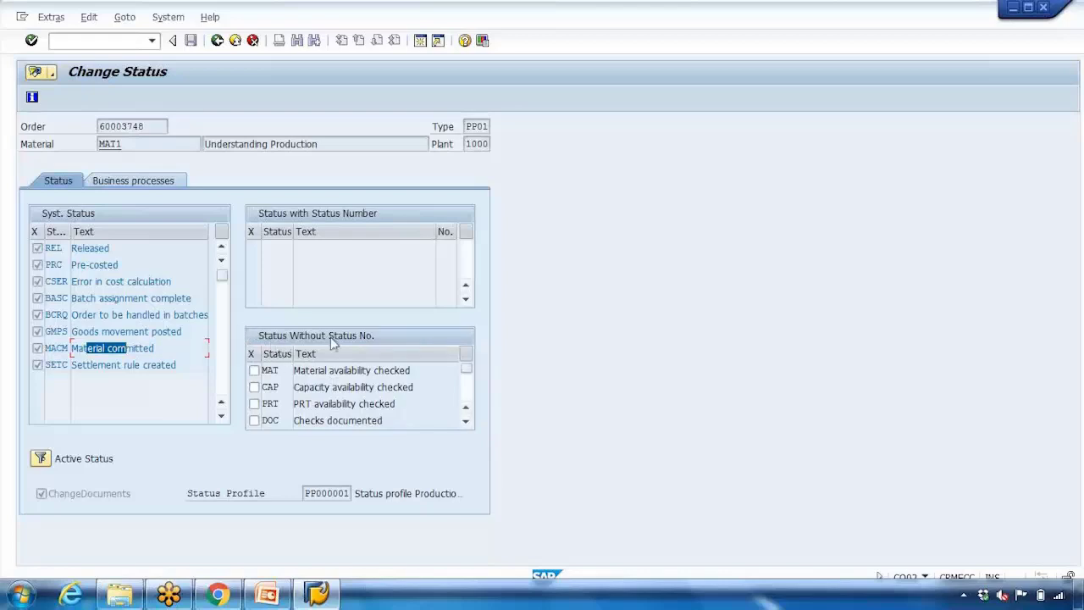
Browse the user statuses including RLAL and RLLK, and tick DOC, PRT and CAP
click(465, 395)
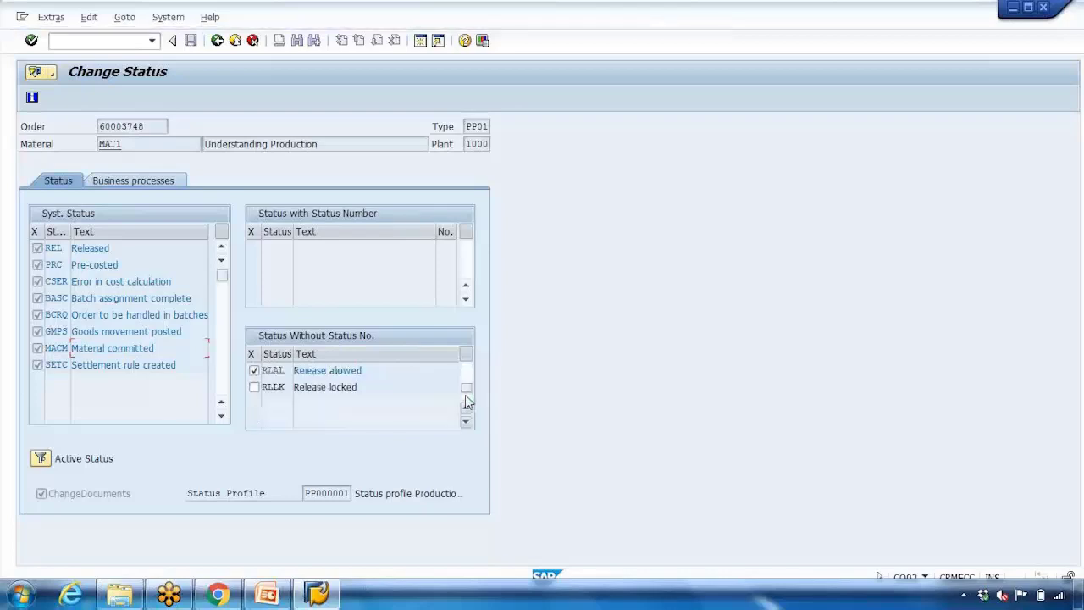
click(466, 377)
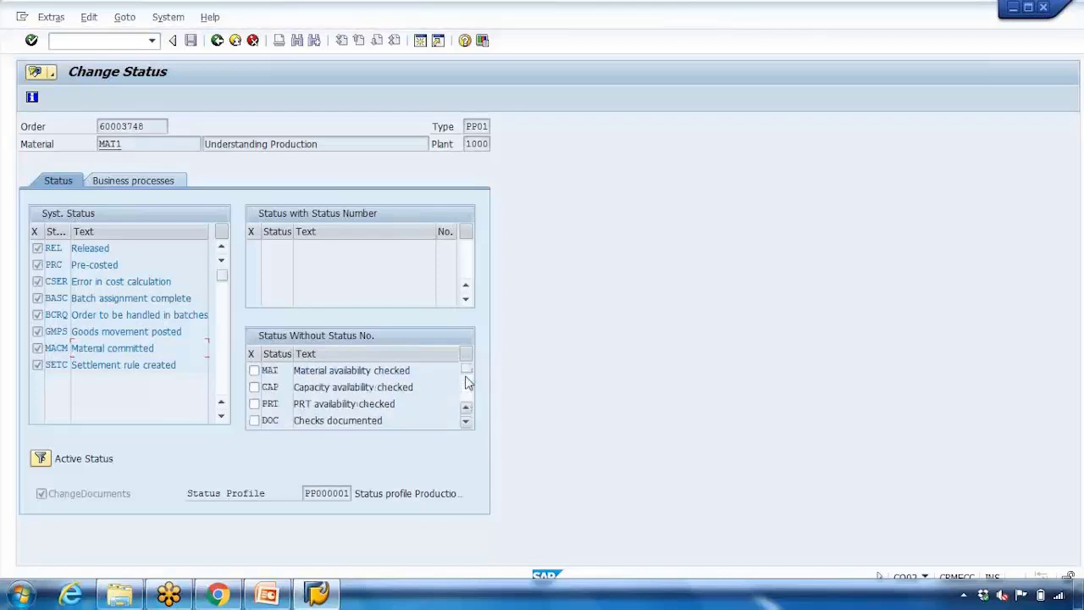
click(466, 422)
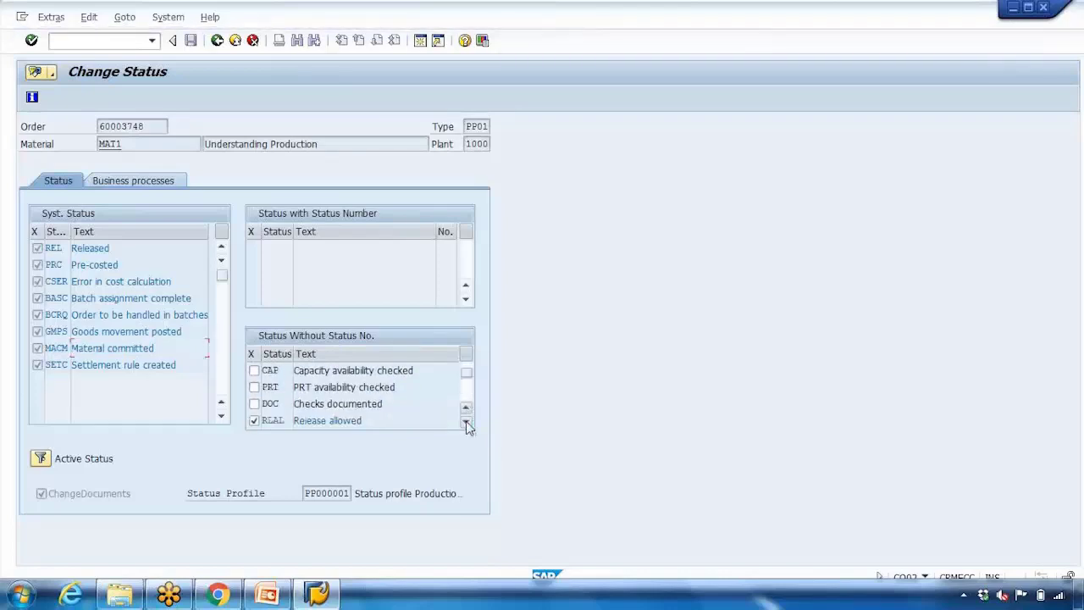
click(255, 405)
click(255, 387)
click(254, 372)
click(467, 409)
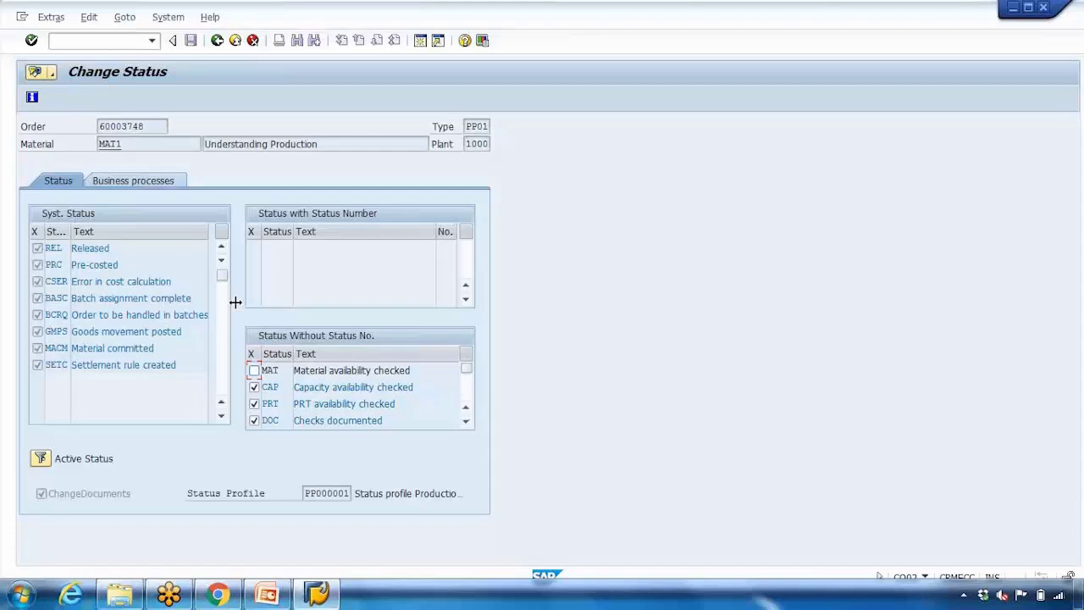
Set MAT and clear CAP so MAT, PRT and DOC remain set
drag(73, 248, 142, 249)
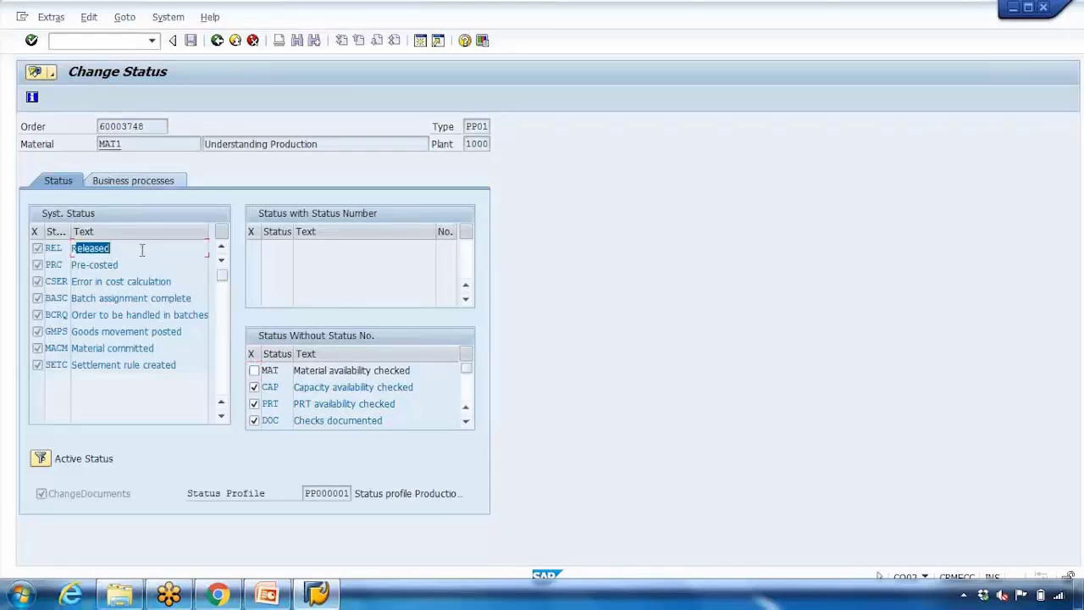
drag(308, 388, 371, 370)
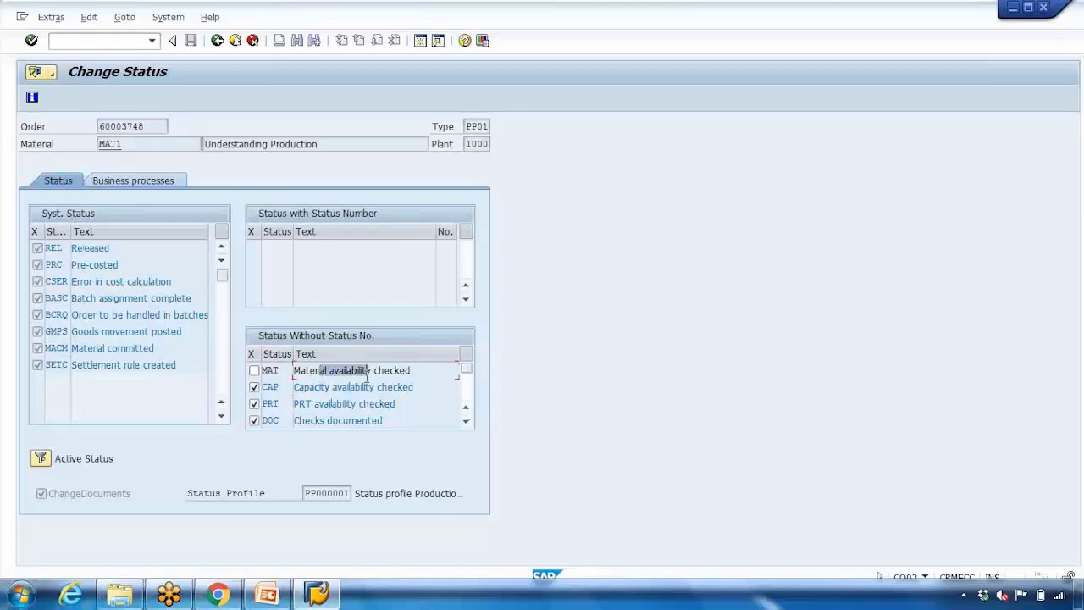
click(254, 370)
click(254, 387)
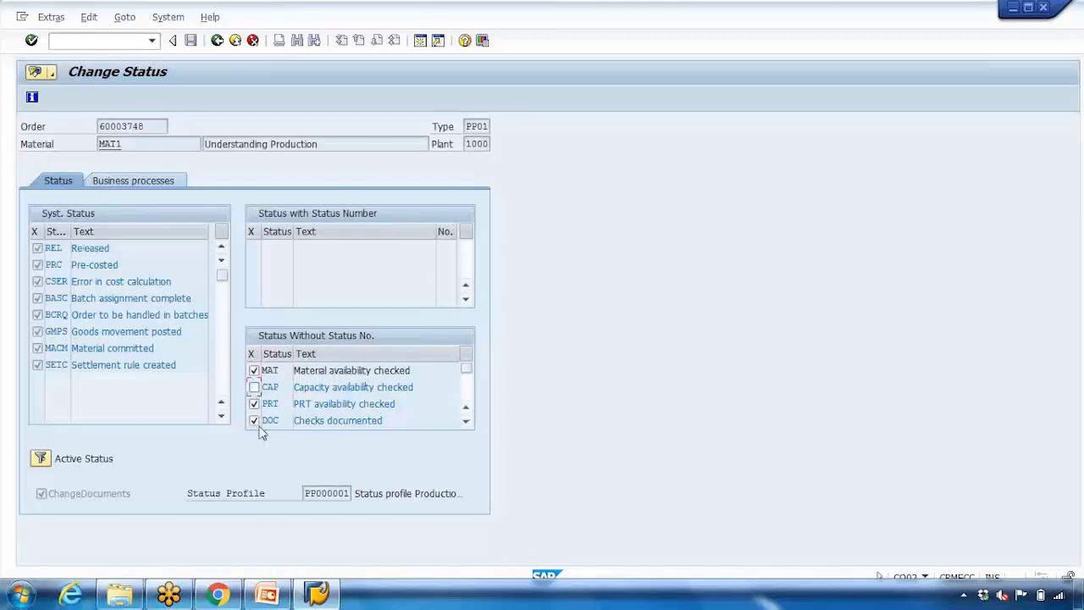
click(332, 593)
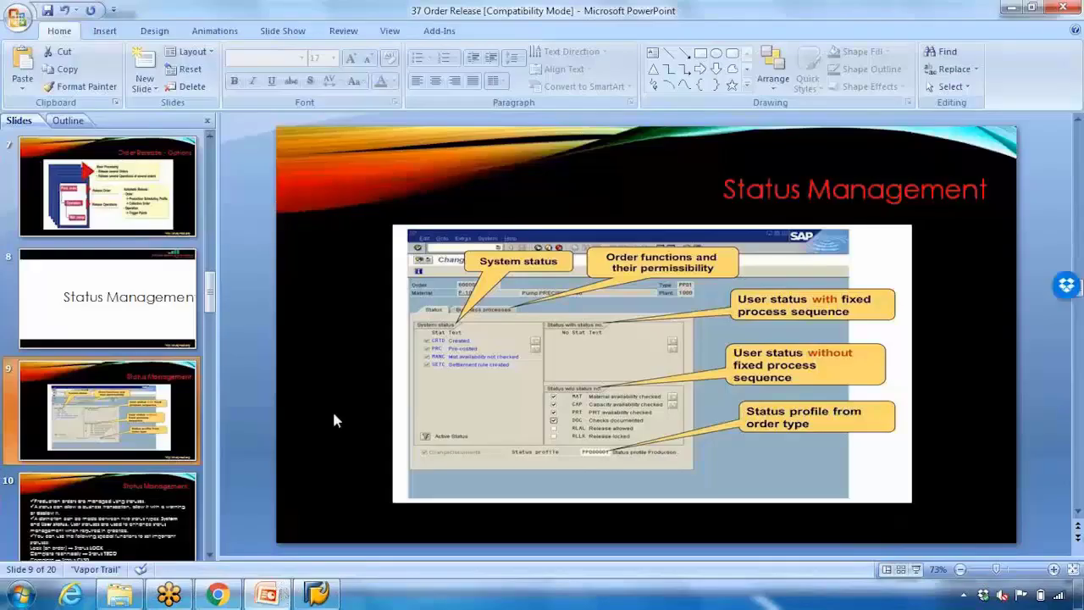
Show the Status Management slide full screen, then return to the SAP Change Status screen
click(916, 569)
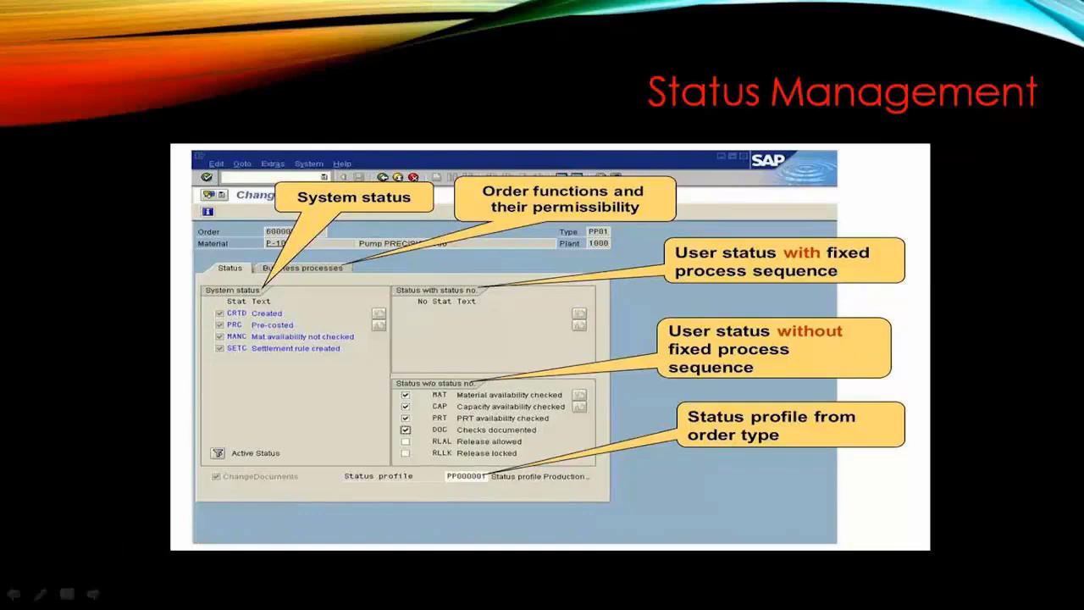
key(Escape)
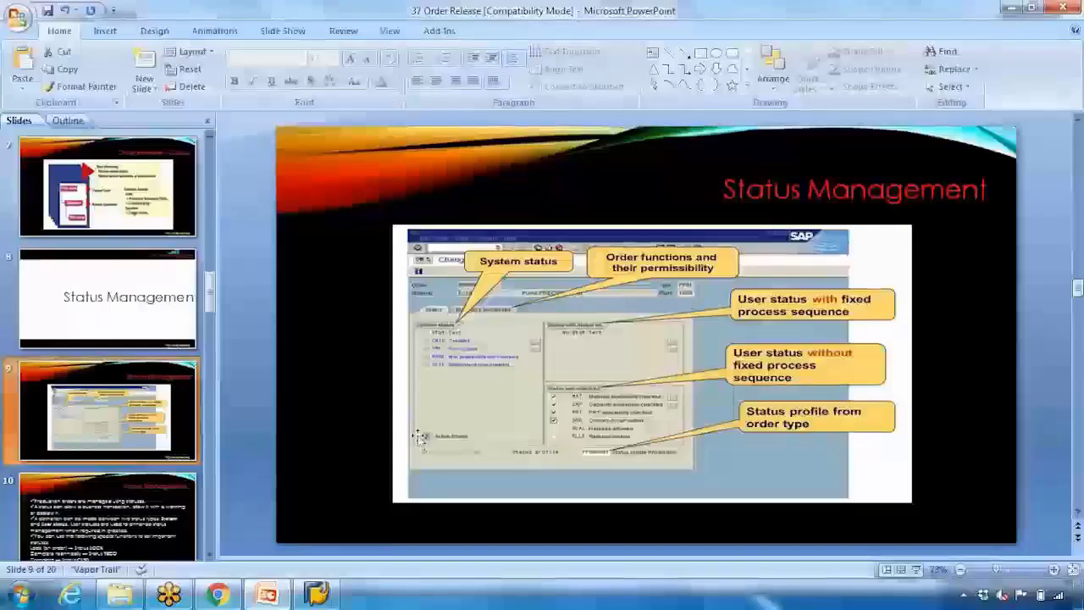
click(317, 593)
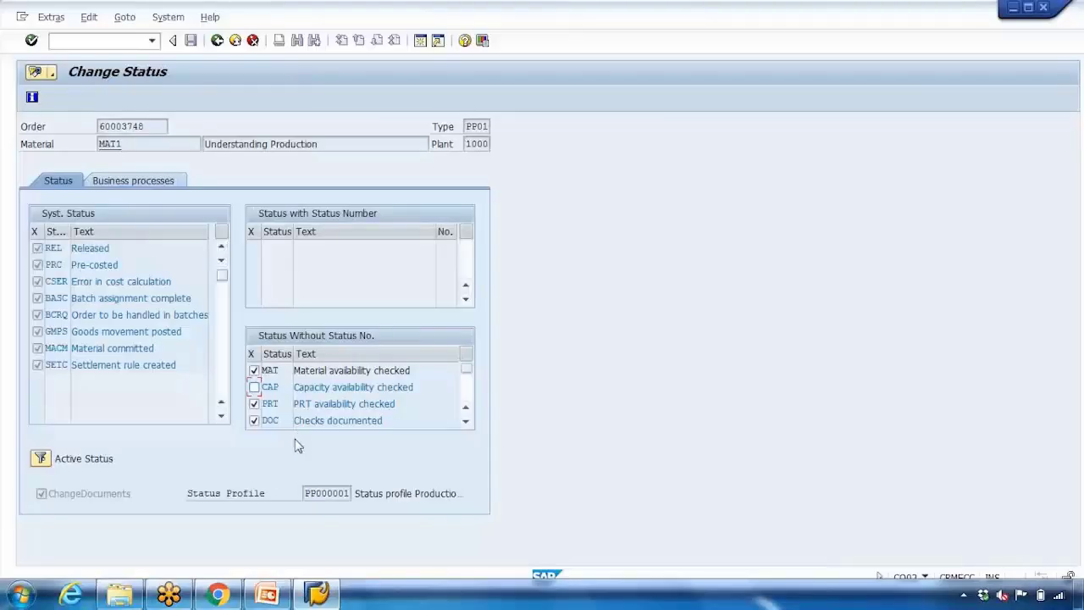
drag(314, 371, 385, 398)
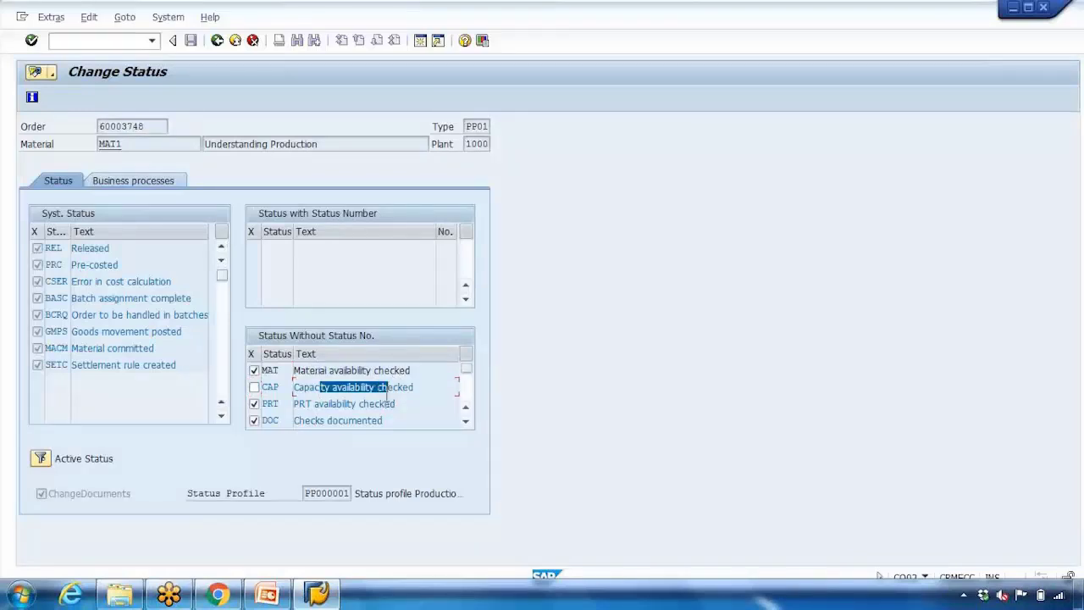
drag(310, 497, 384, 498)
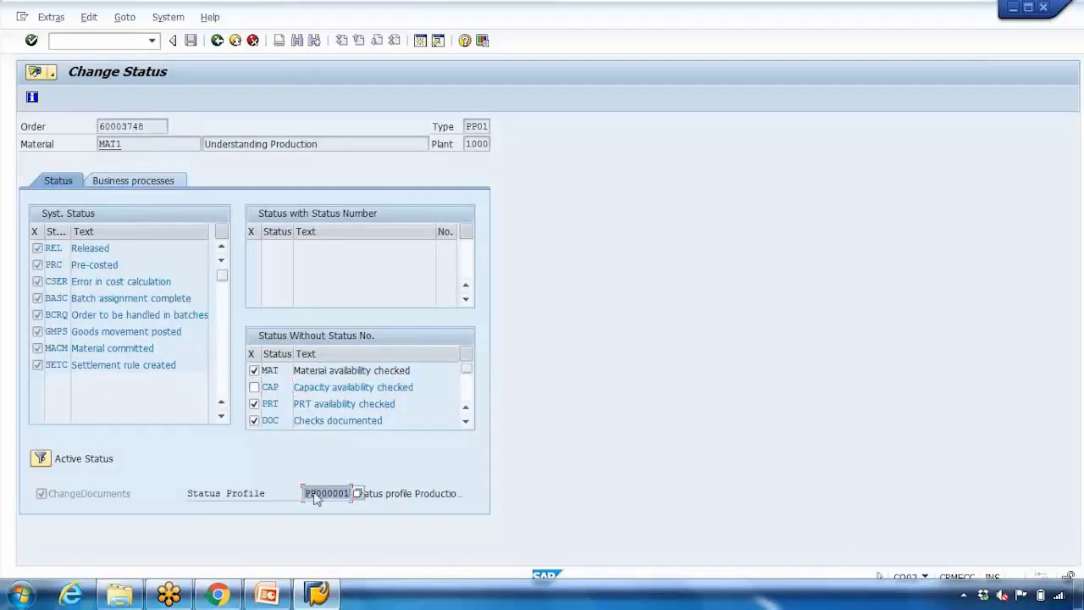
drag(310, 494, 361, 496)
click(268, 595)
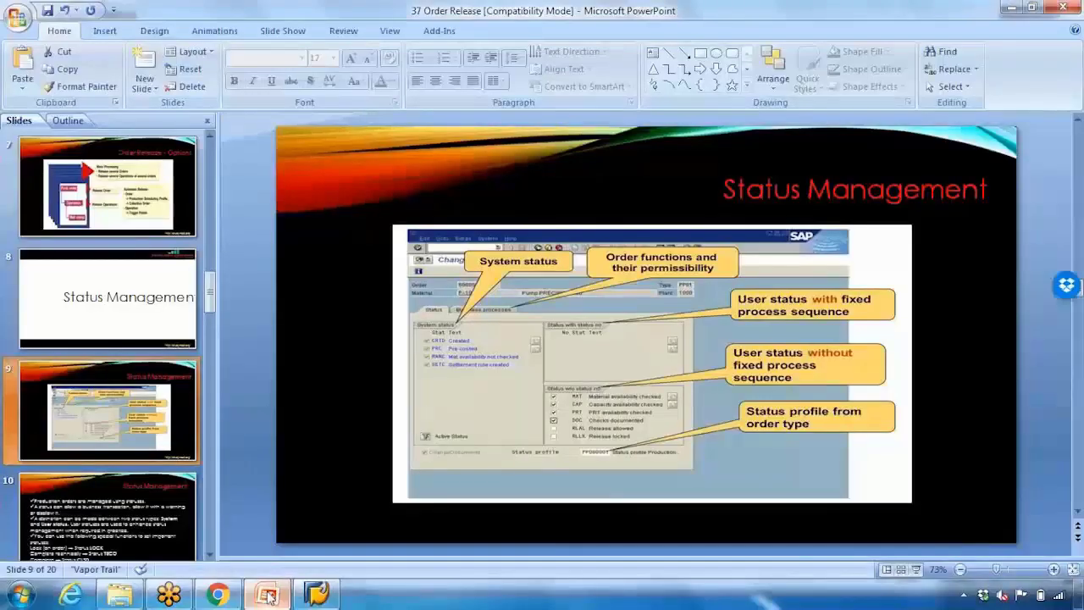
click(166, 523)
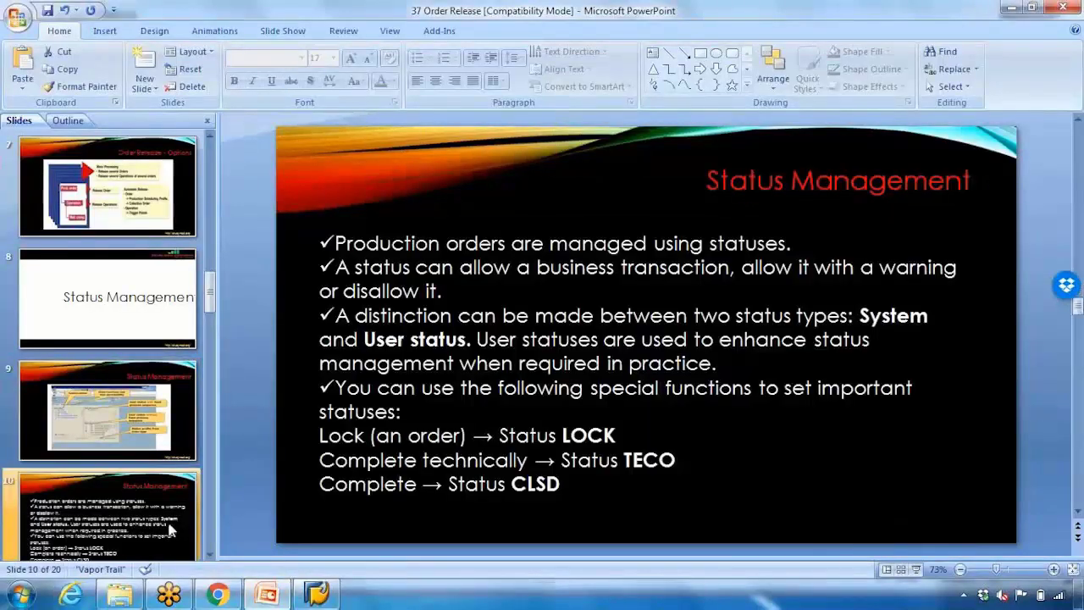
click(317, 595)
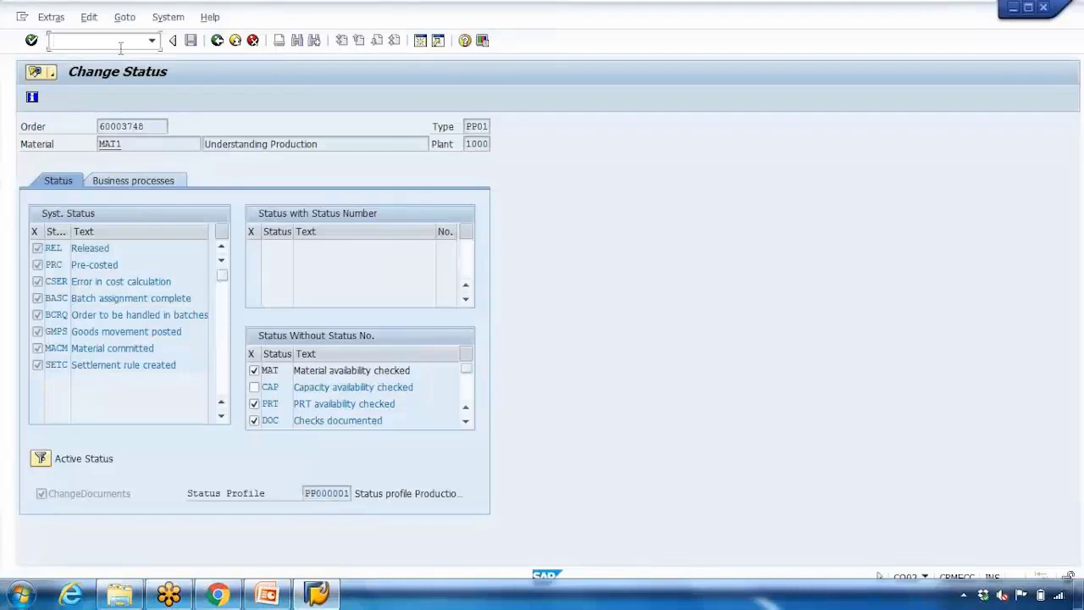
Start the customizing transaction via /os, open the implementation guide, and expand Production
text(/ospr)
key(Return)
click(92, 102)
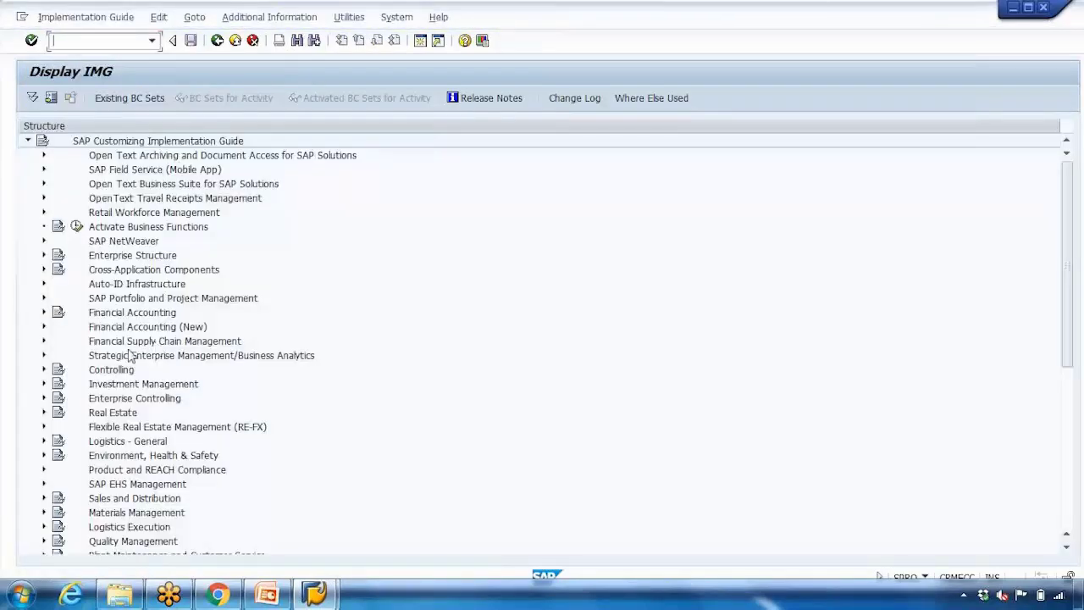
click(97, 413)
scroll(97, 413, down, 3)
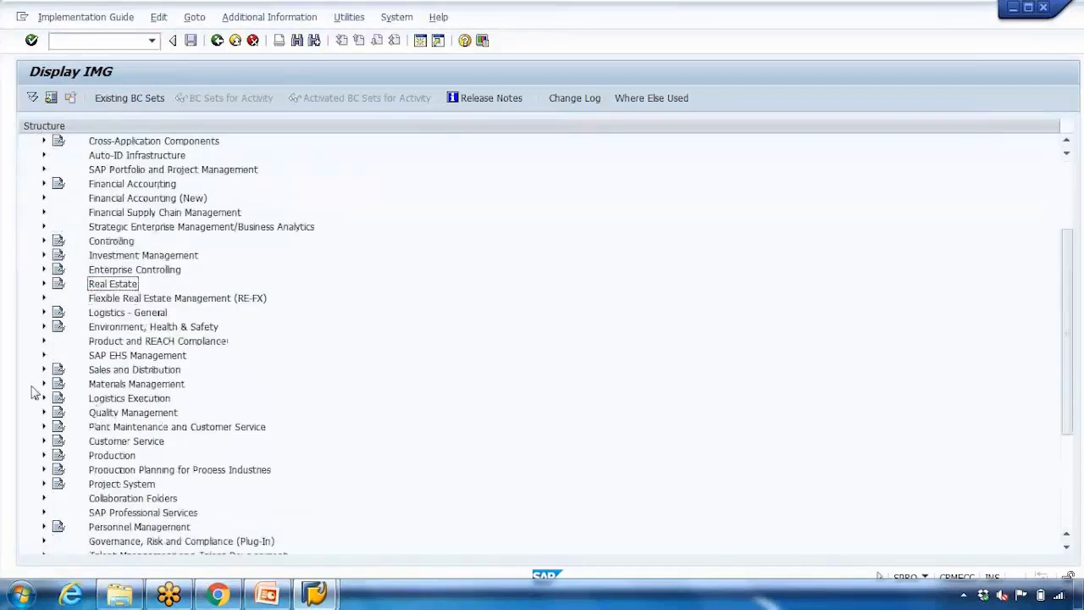
click(45, 455)
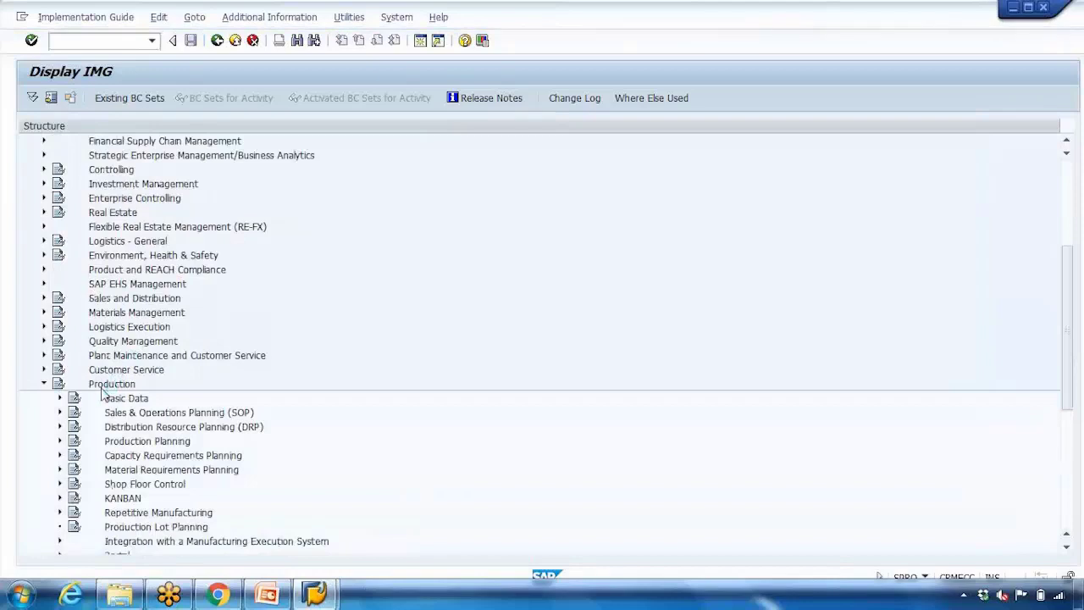
Browse the Production area, expanding and collapsing its Basic Data node
scroll(59, 348, down, 2)
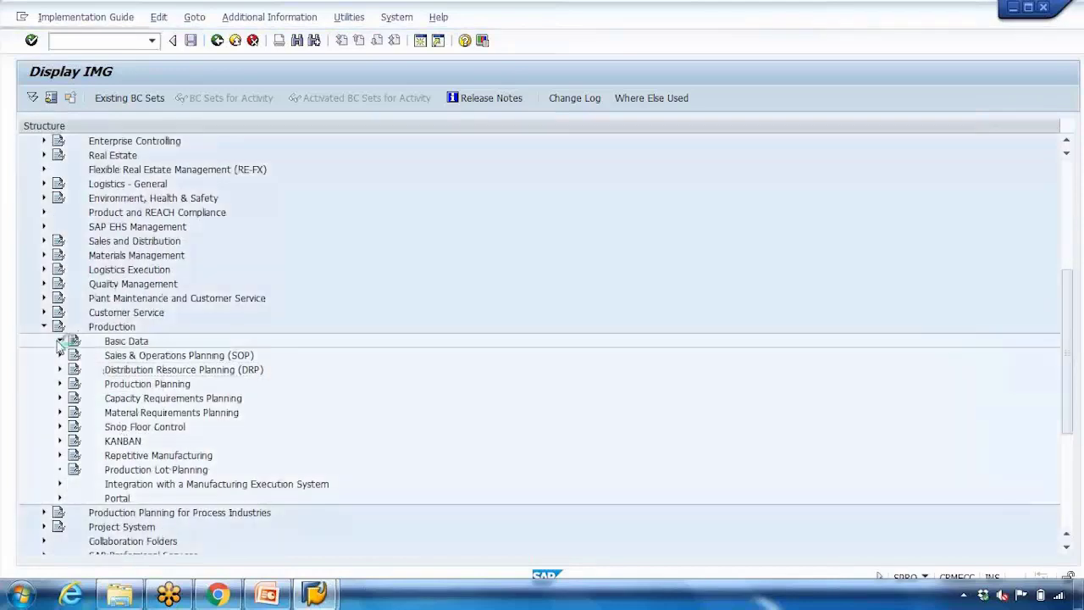
click(59, 342)
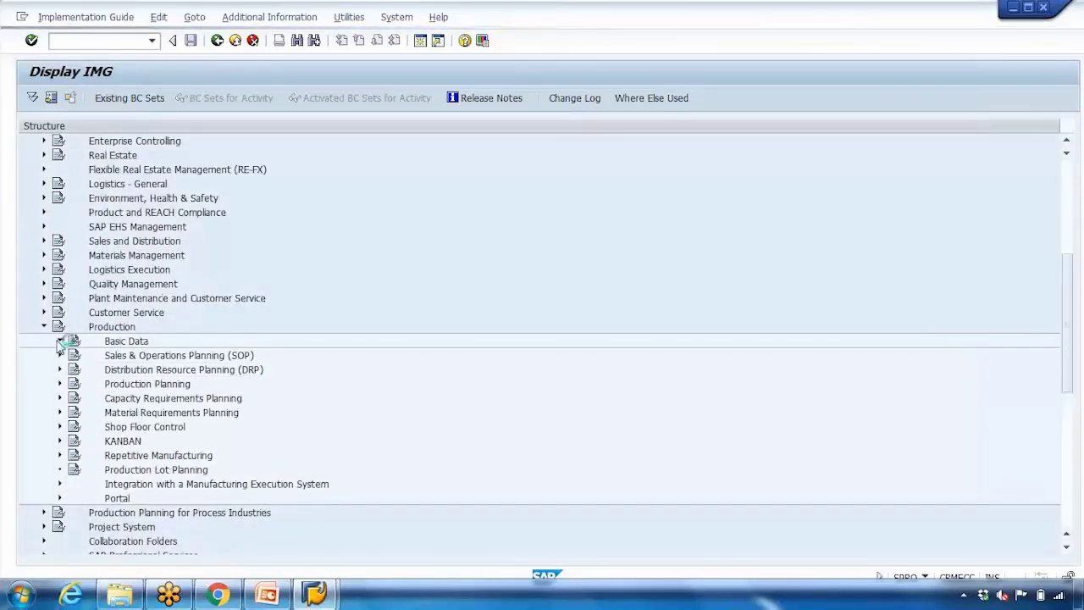
scroll(68, 422, down, 1)
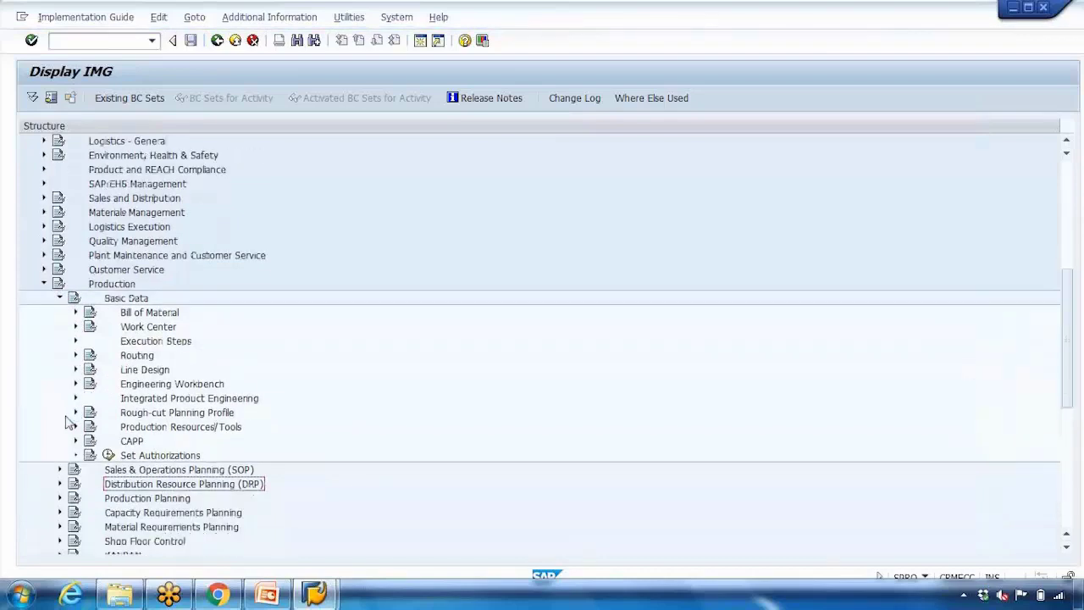
click(59, 298)
scroll(49, 345, down, 1)
scroll(49, 346, down, 2)
scroll(48, 345, up, 1)
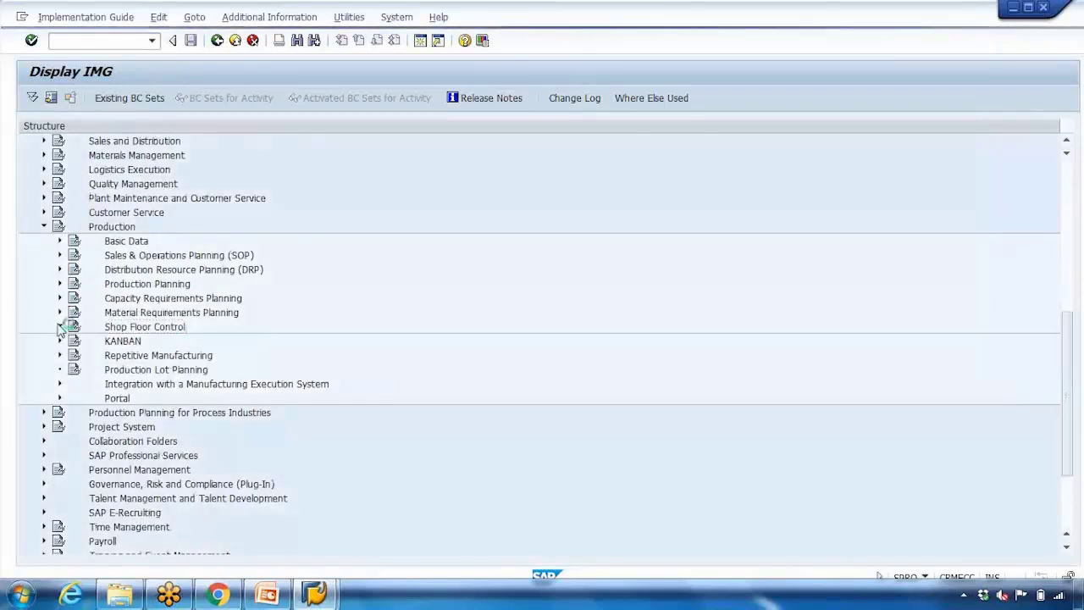
Expand Shop Floor Control > Master Data > Order and run Define Order Types
click(59, 327)
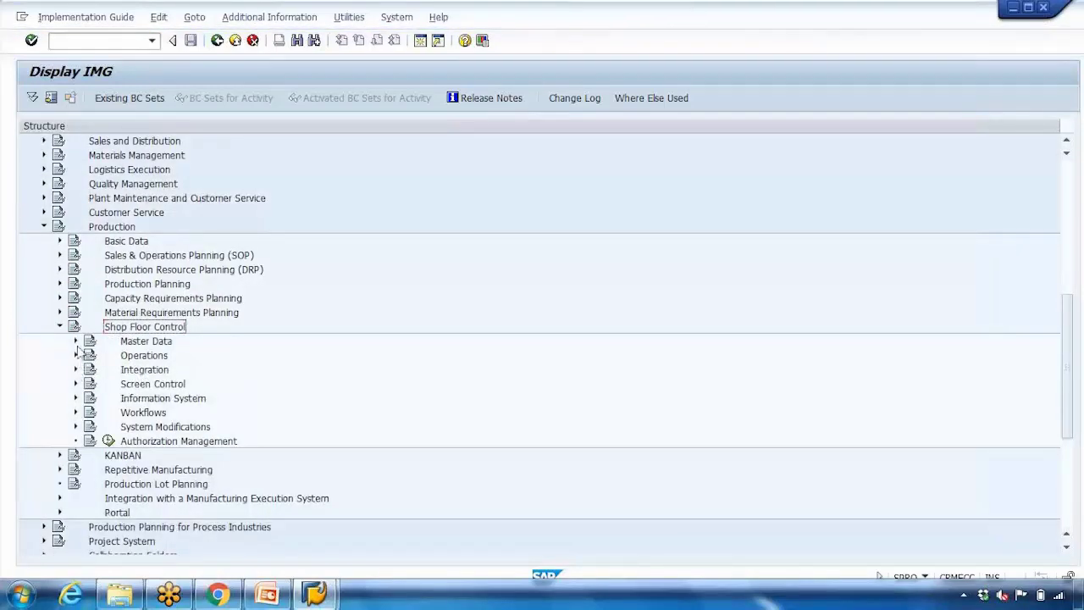
click(76, 356)
click(75, 356)
click(76, 341)
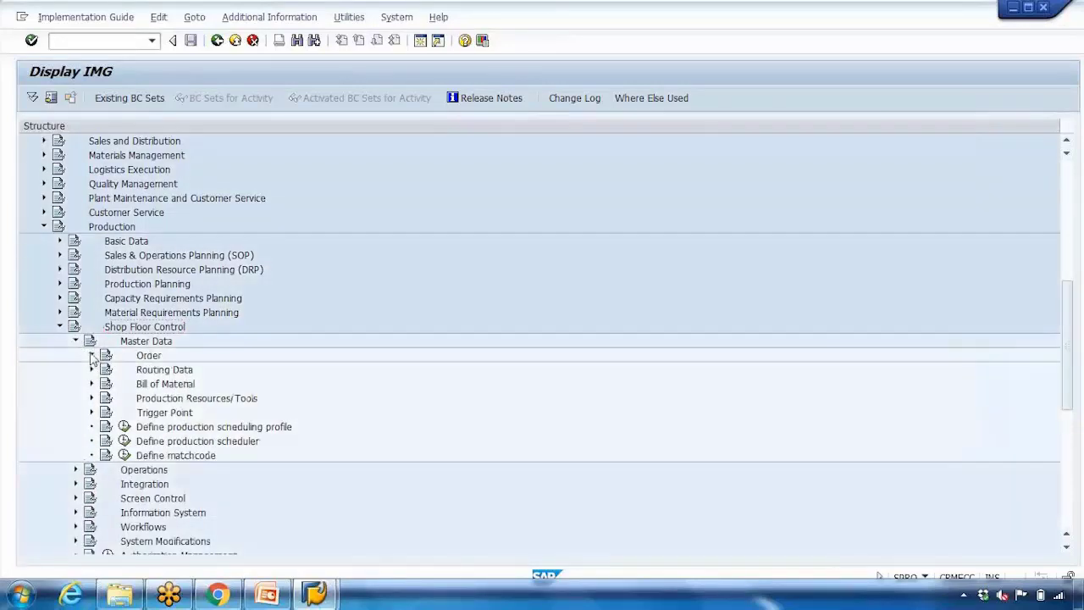
click(91, 355)
double_click(203, 369)
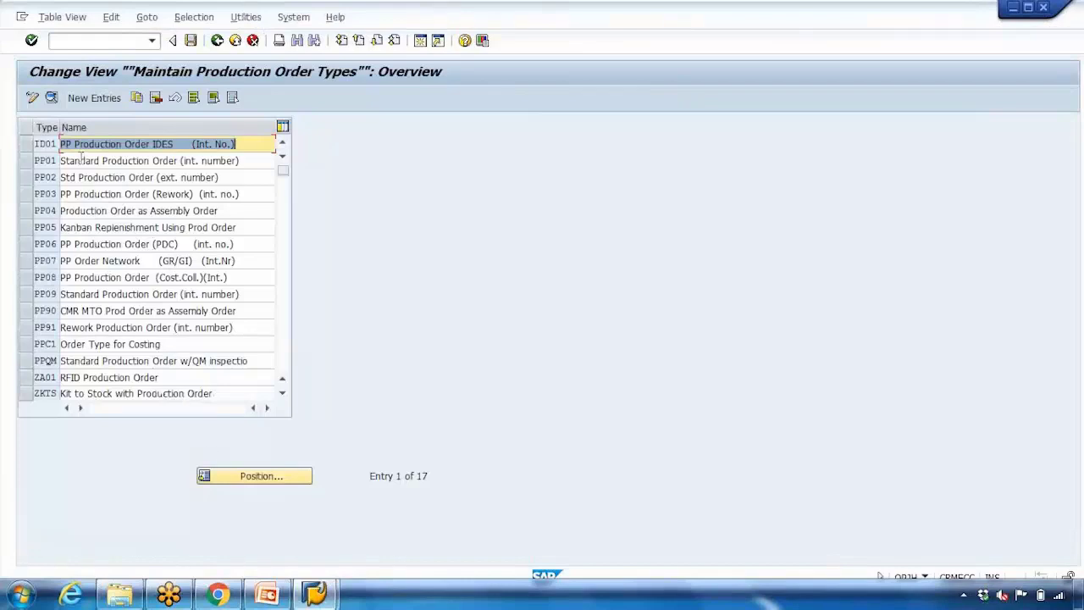
double_click(82, 160)
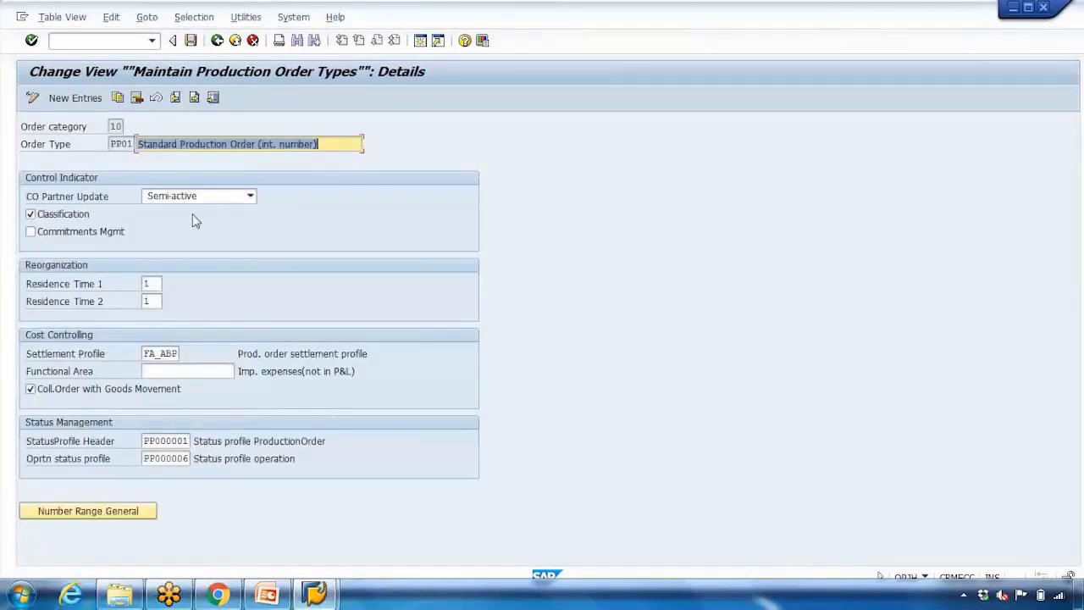
double_click(144, 440)
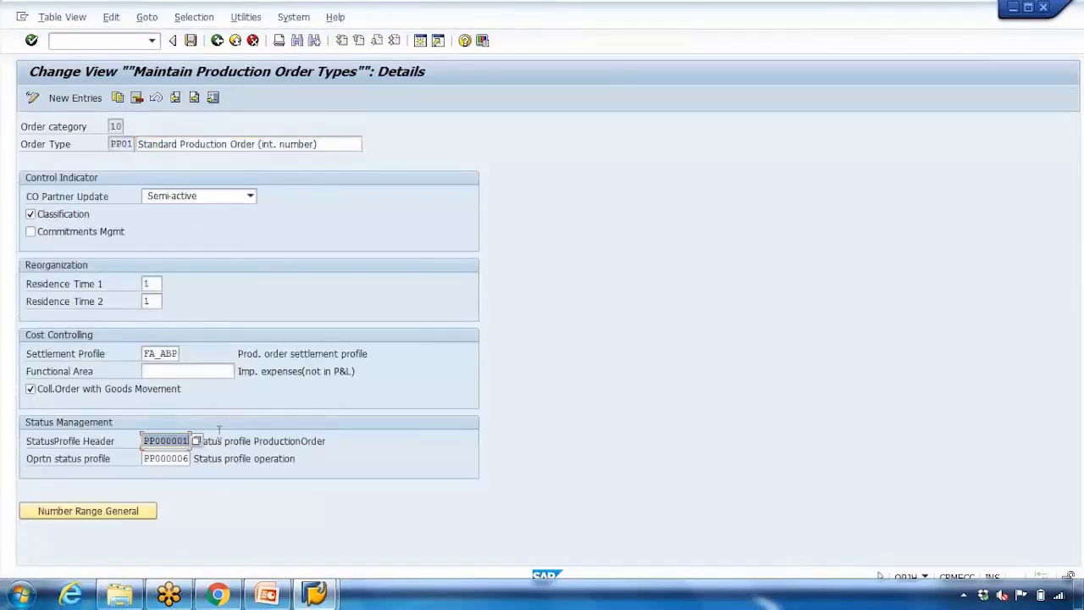
mouse_move(308, 599)
click(279, 542)
drag(307, 492, 354, 493)
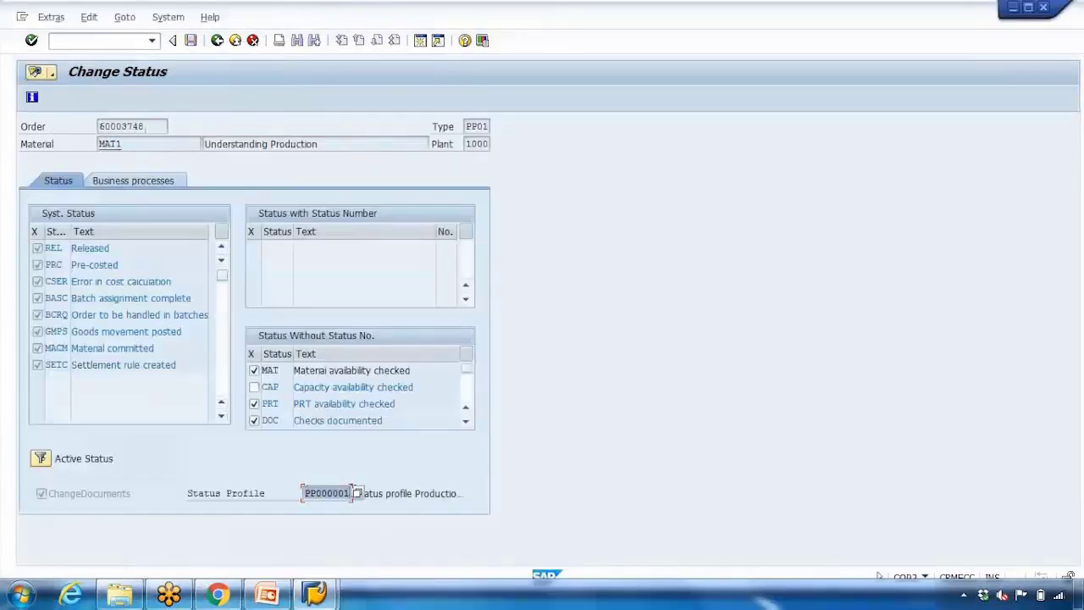
mouse_move(318, 597)
click(378, 510)
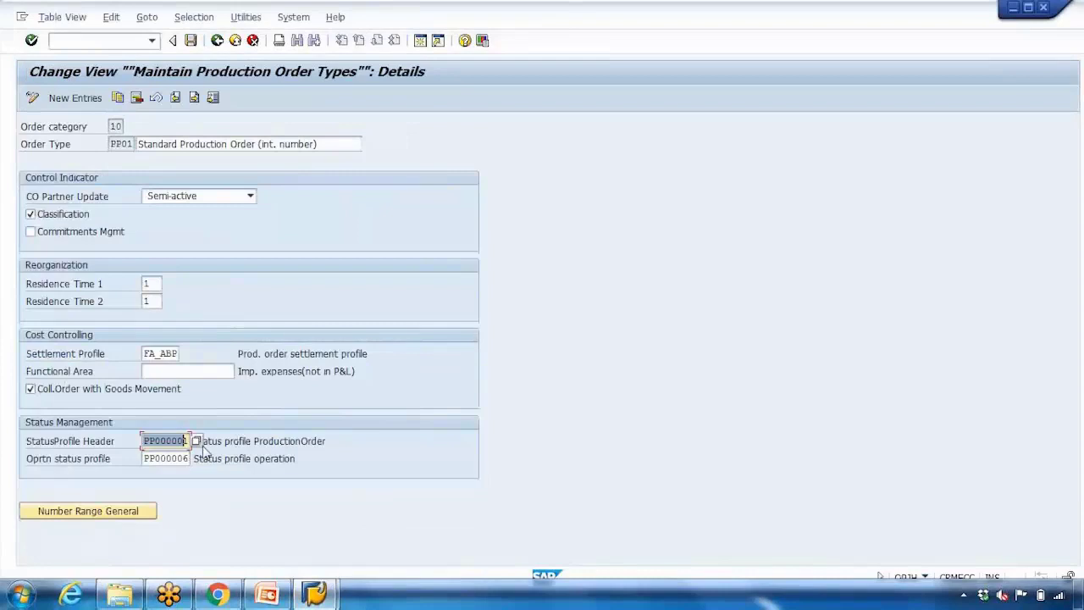
key(Return)
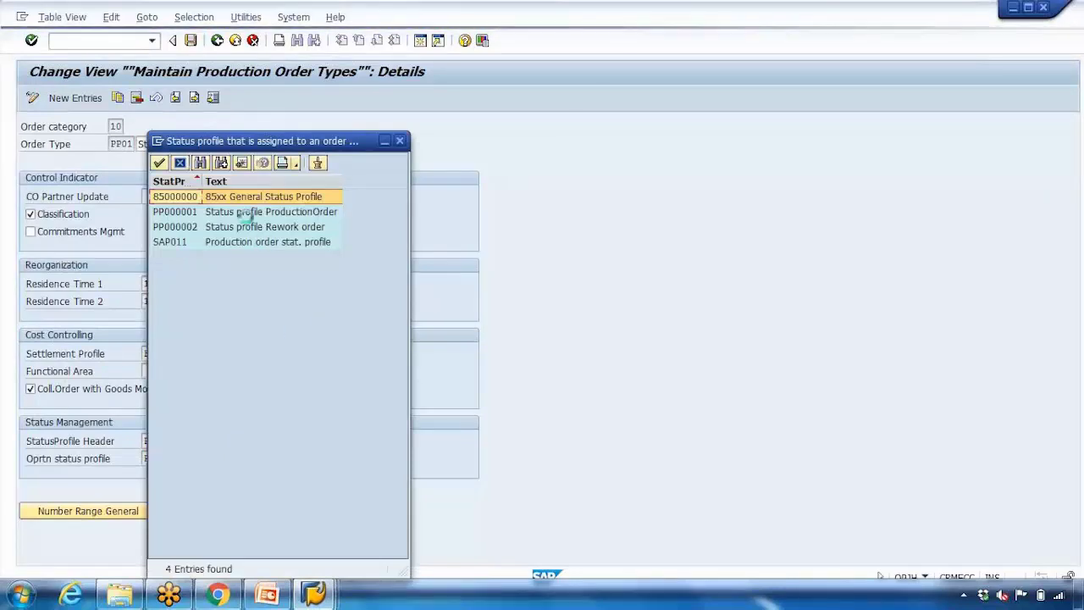
click(400, 142)
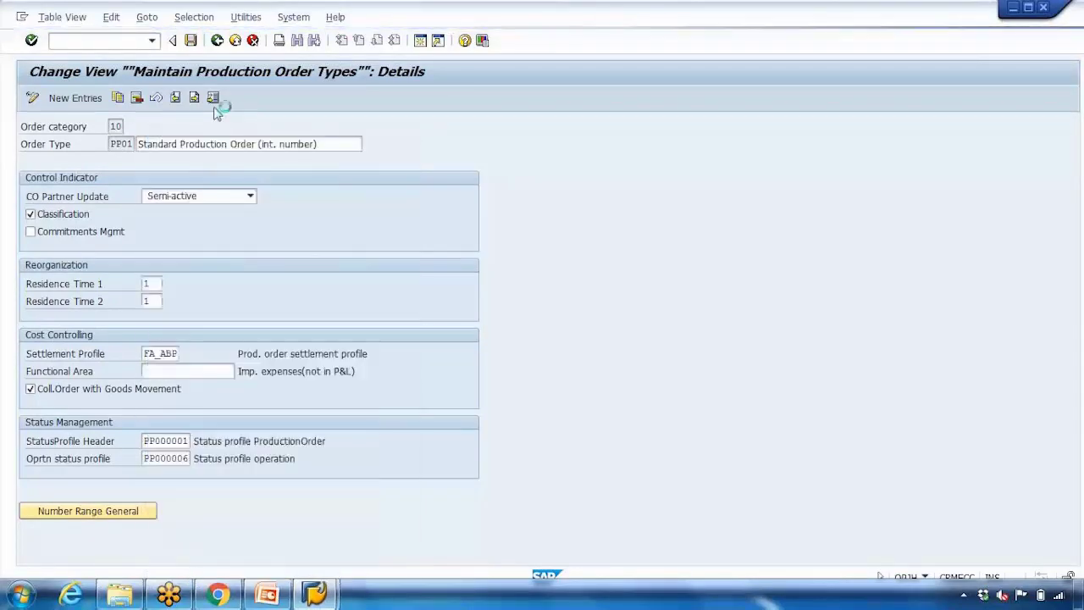
click(217, 43)
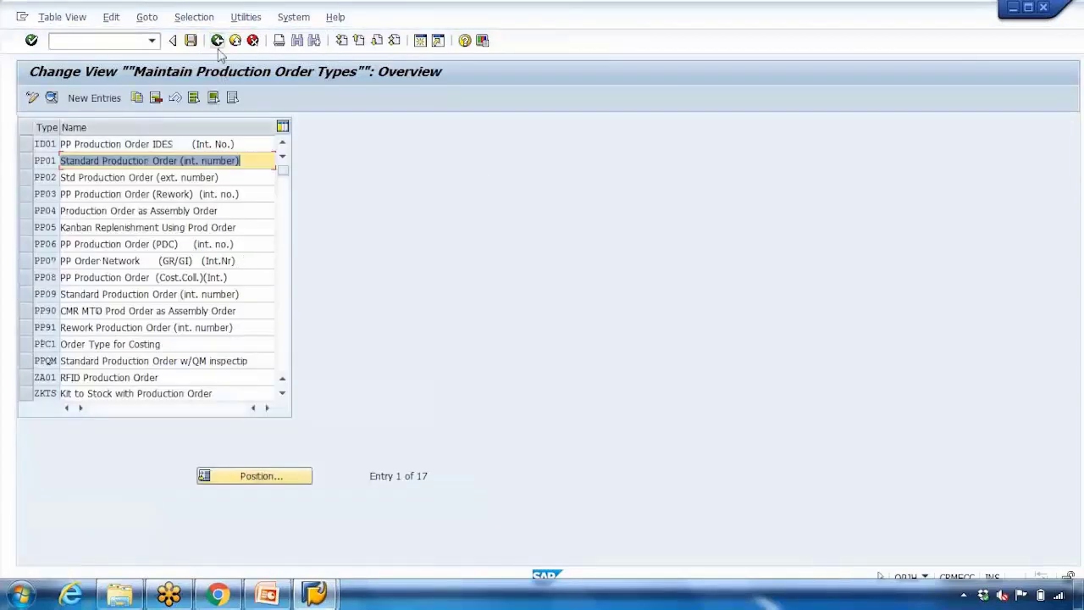
Return to the IMG tree and run the Define status profile activity
click(218, 42)
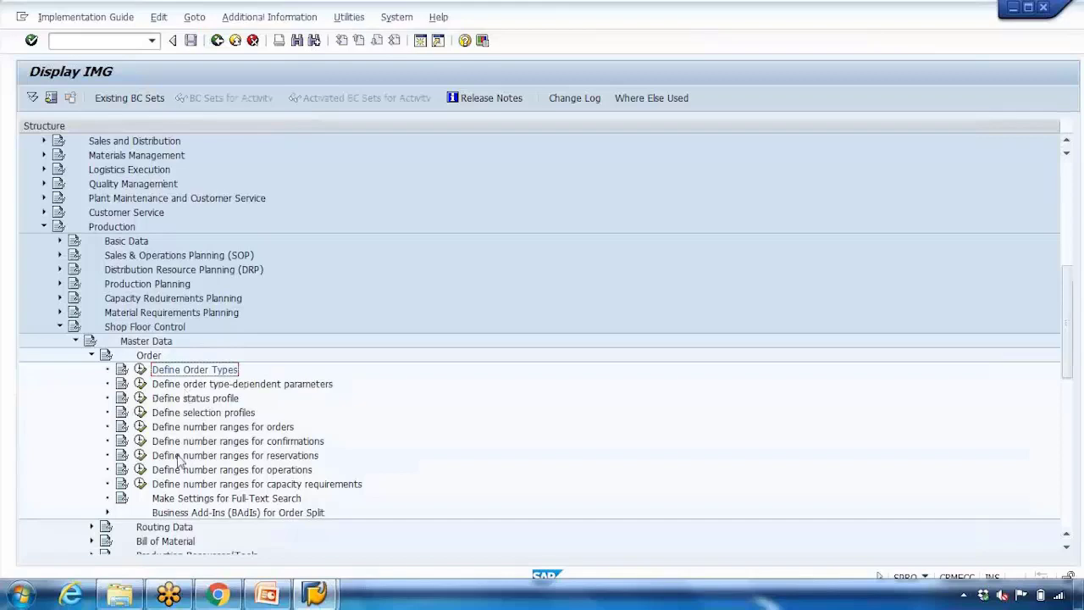
click(194, 399)
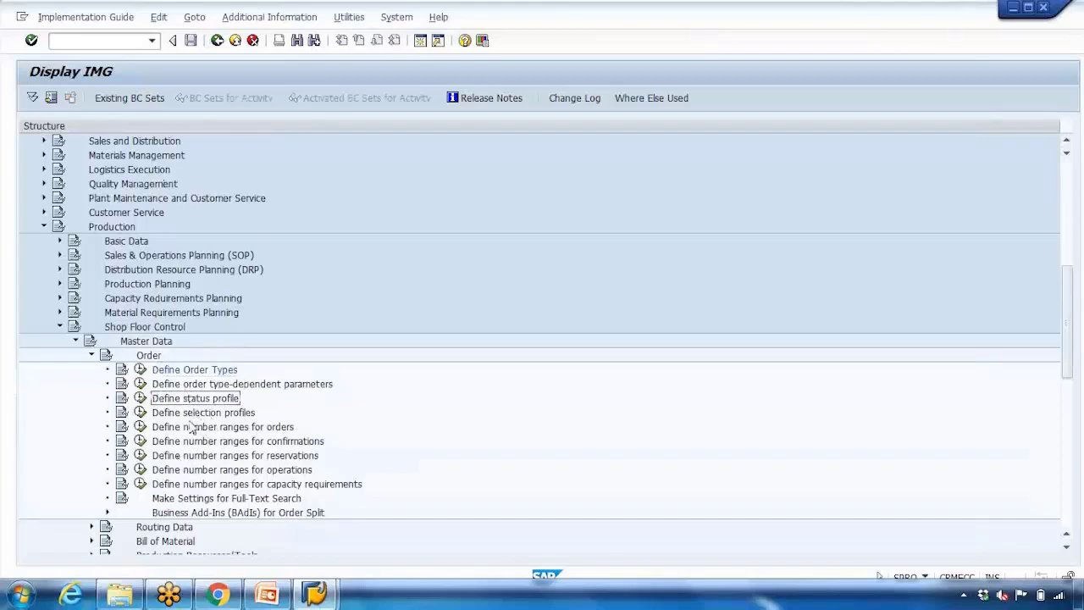
click(141, 398)
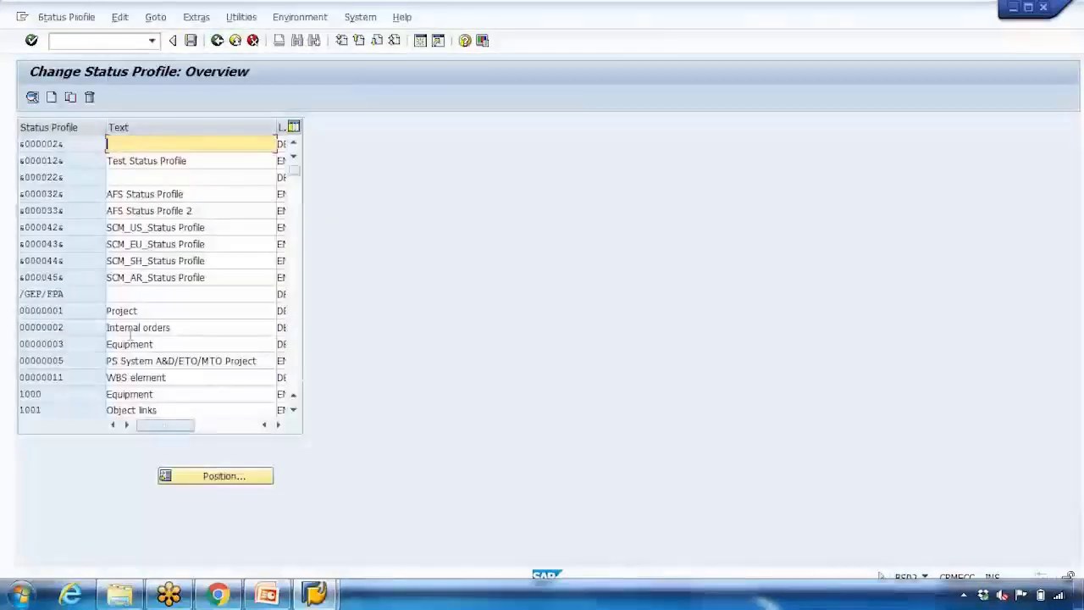
Position the status profile list on 'pp' to show the ProductionOrder profile PP000001
click(294, 378)
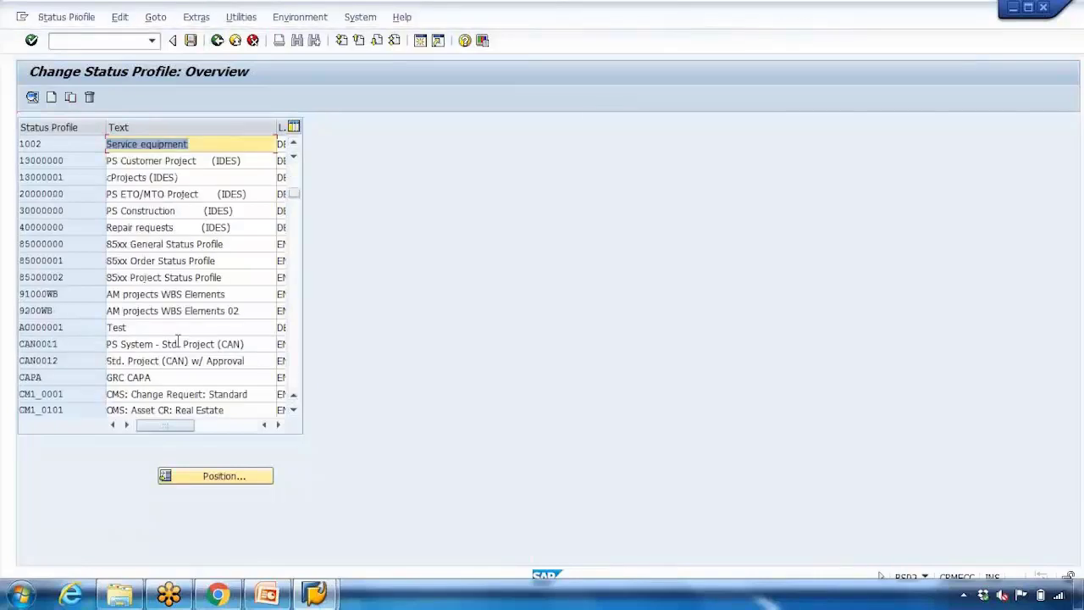
click(240, 481)
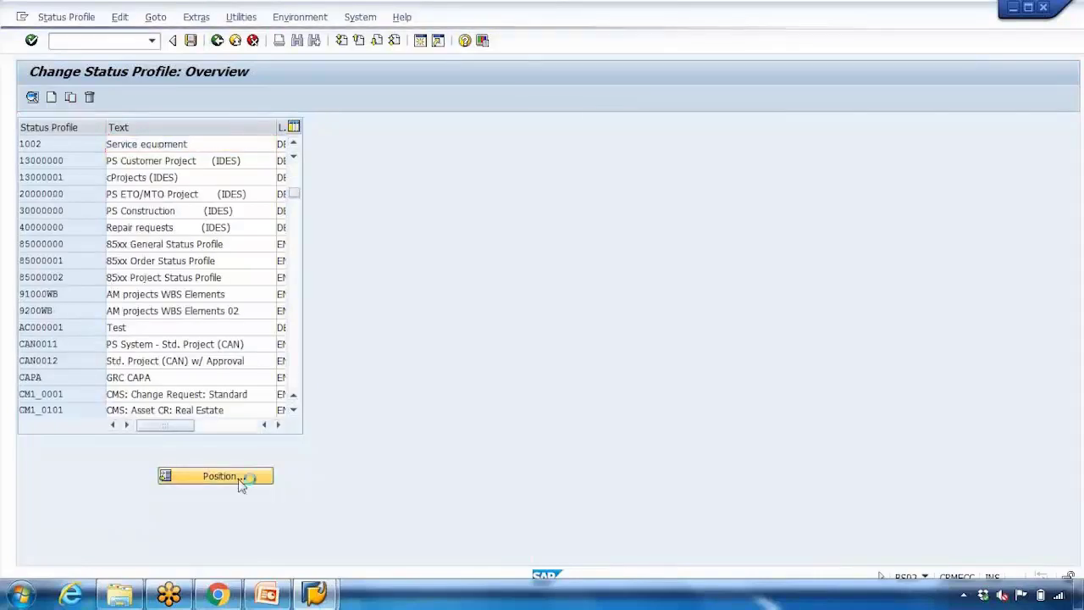
text(pp)
key(Return)
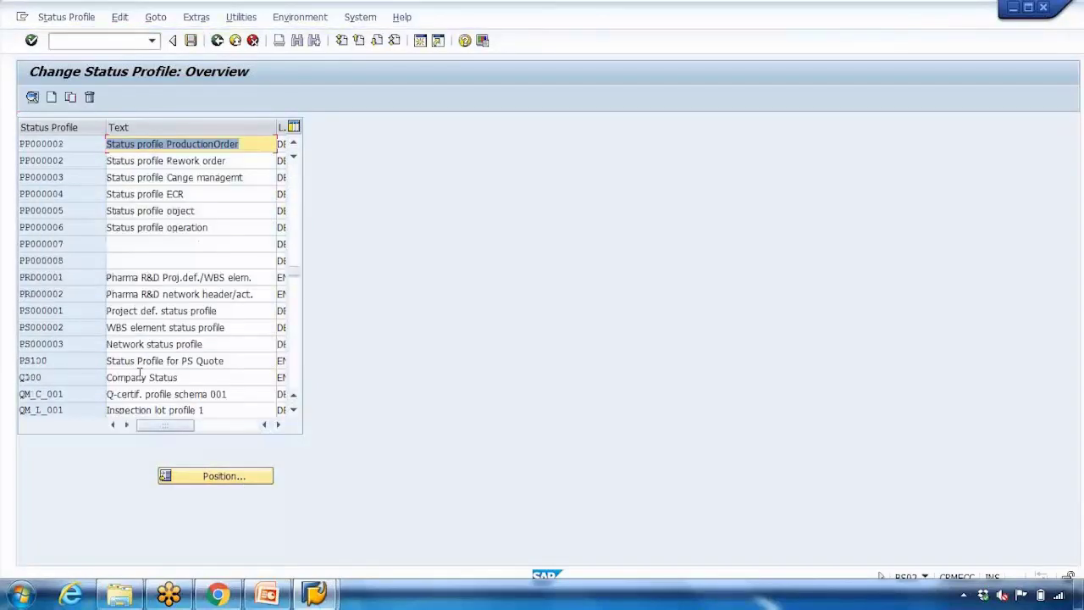
click(53, 144)
drag(129, 144, 204, 145)
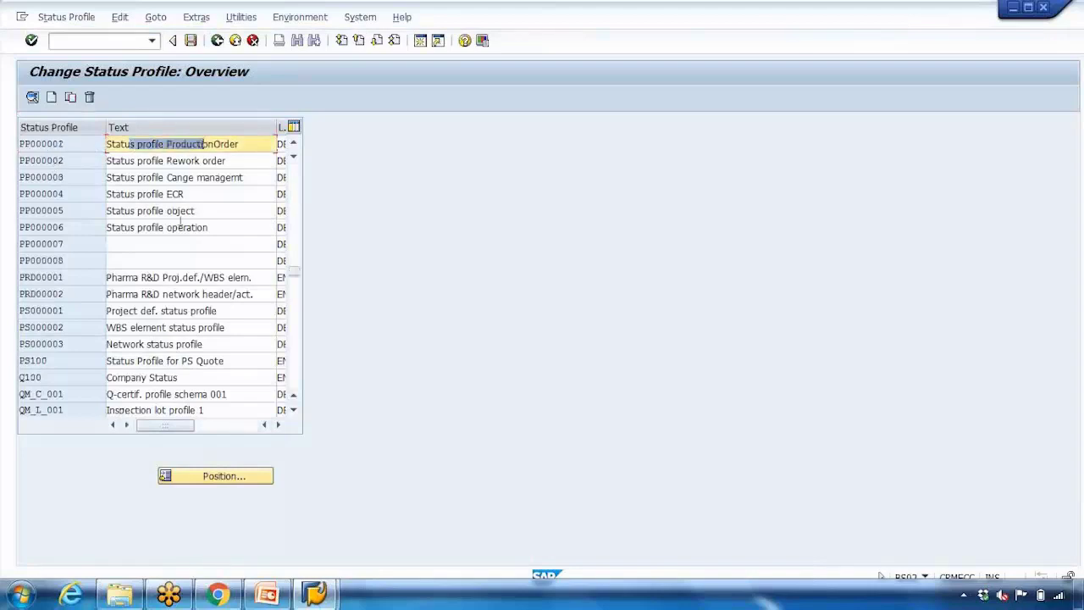